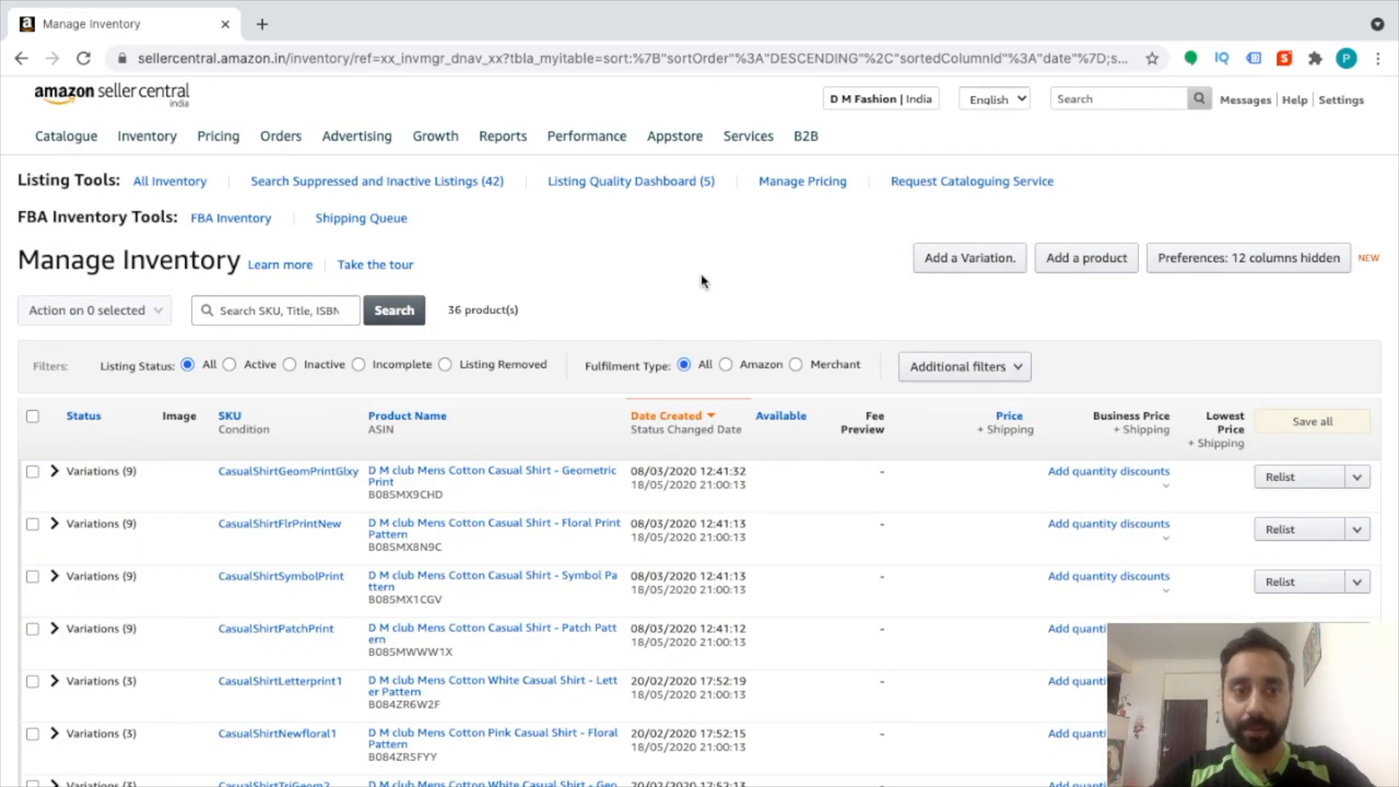
click(32, 474)
click(32, 525)
click(32, 577)
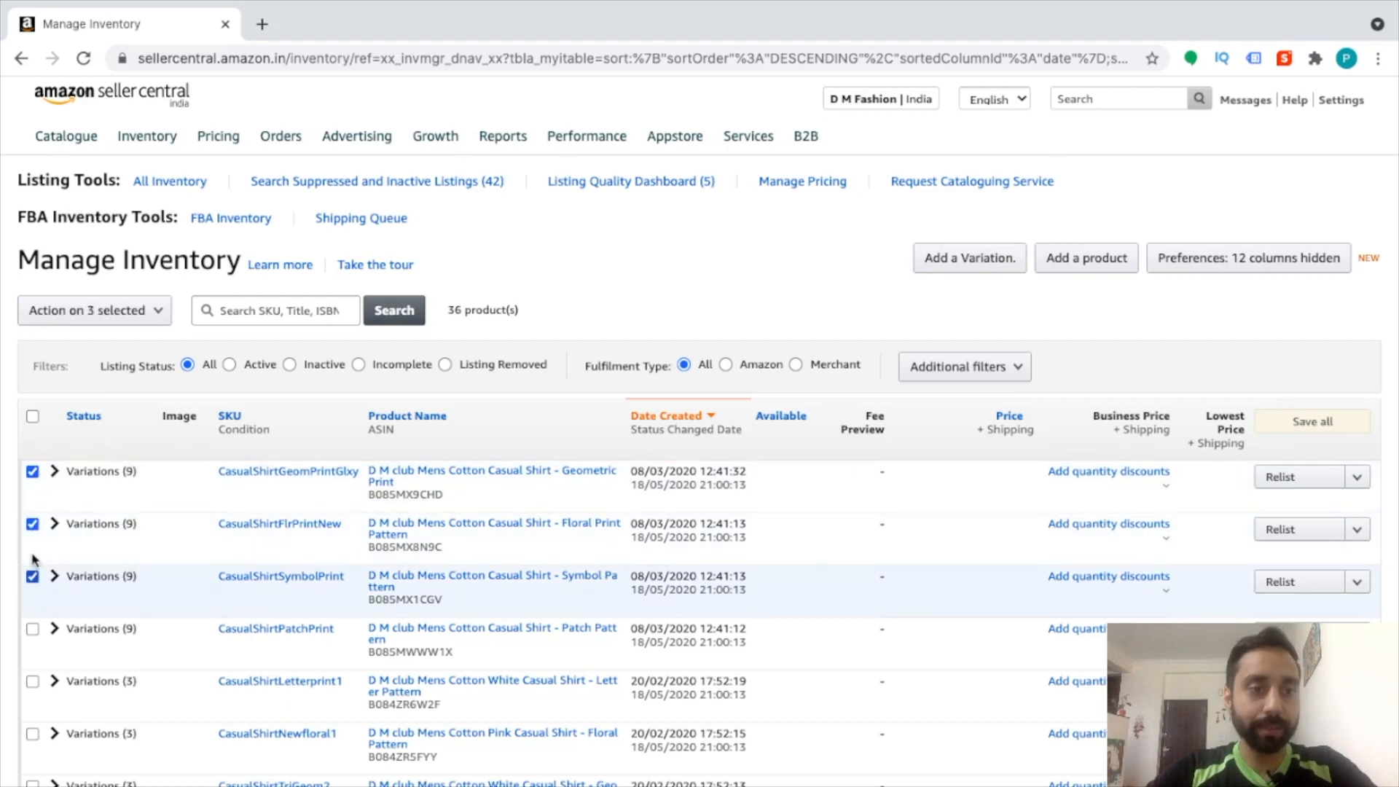
click(32, 417)
click(32, 417)
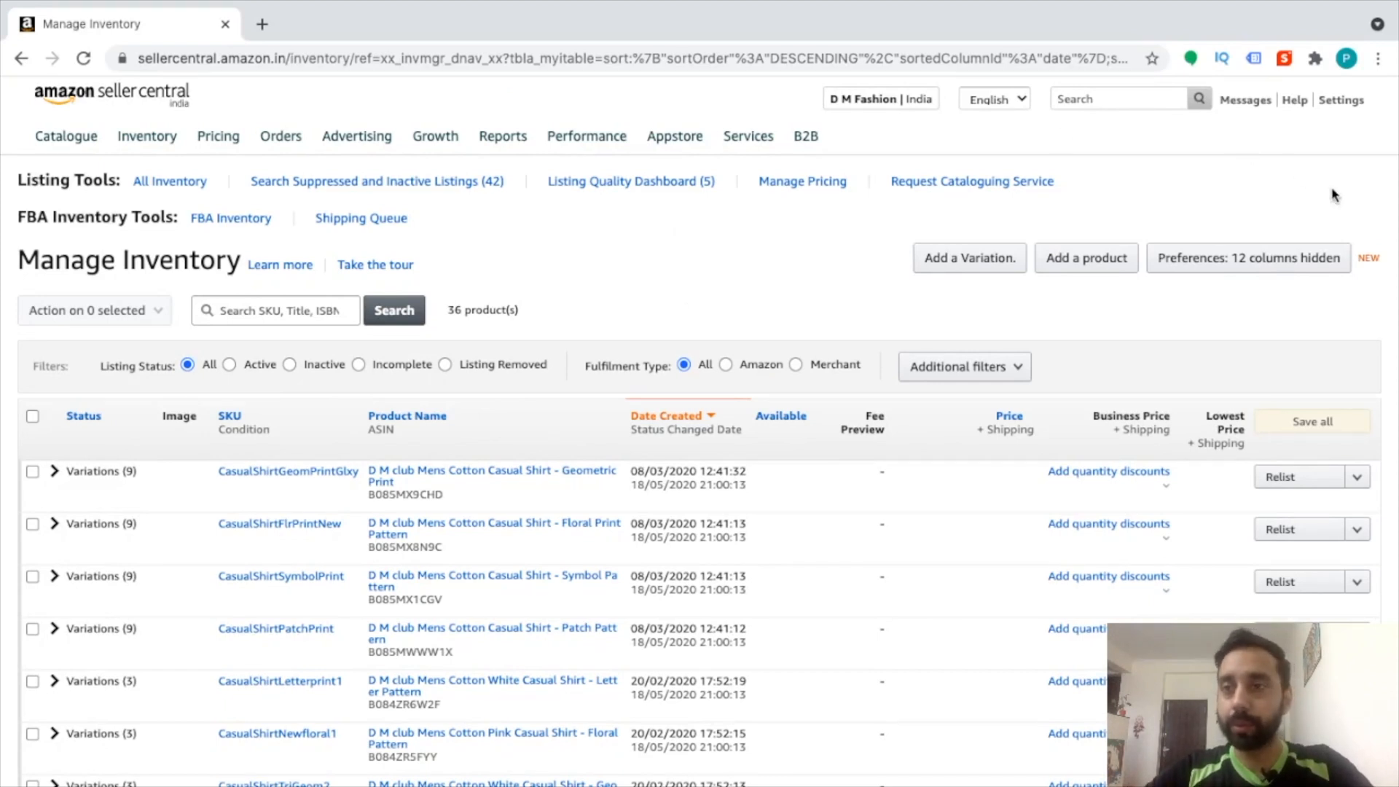
scroll(1312, 308, down, 10)
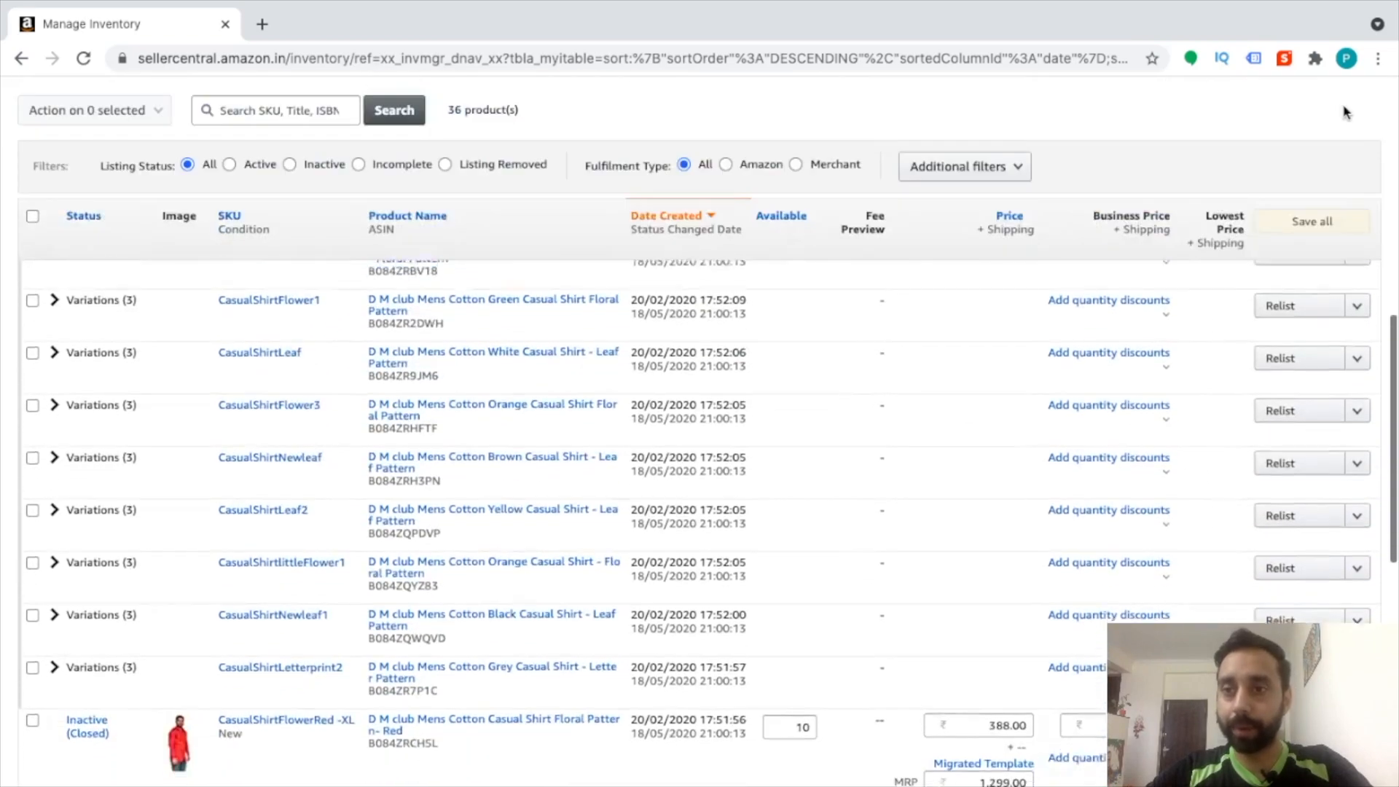
scroll(1311, 308, up, 10)
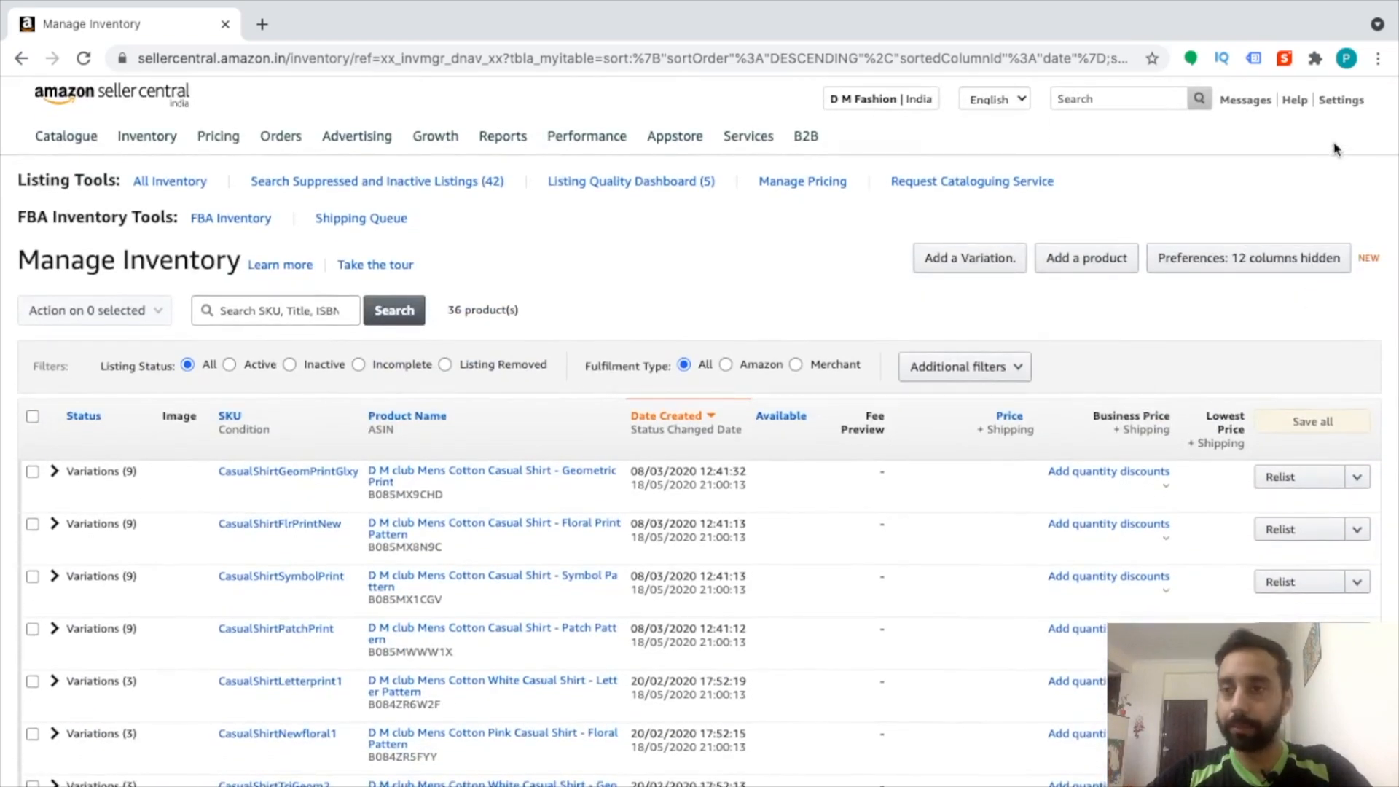
Go to the account information page and open the holiday settings for the listings
mouse_move(1342, 112)
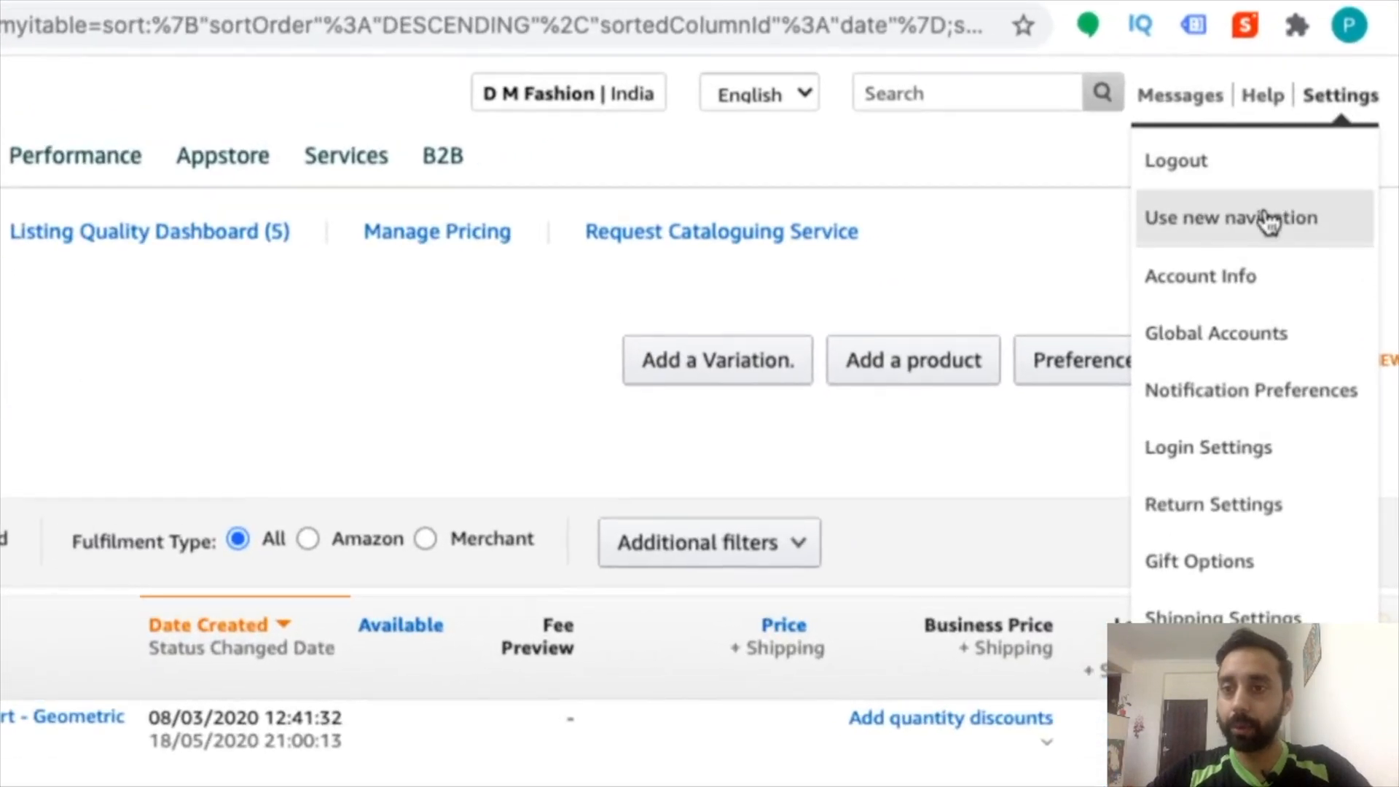
right_click(1224, 283)
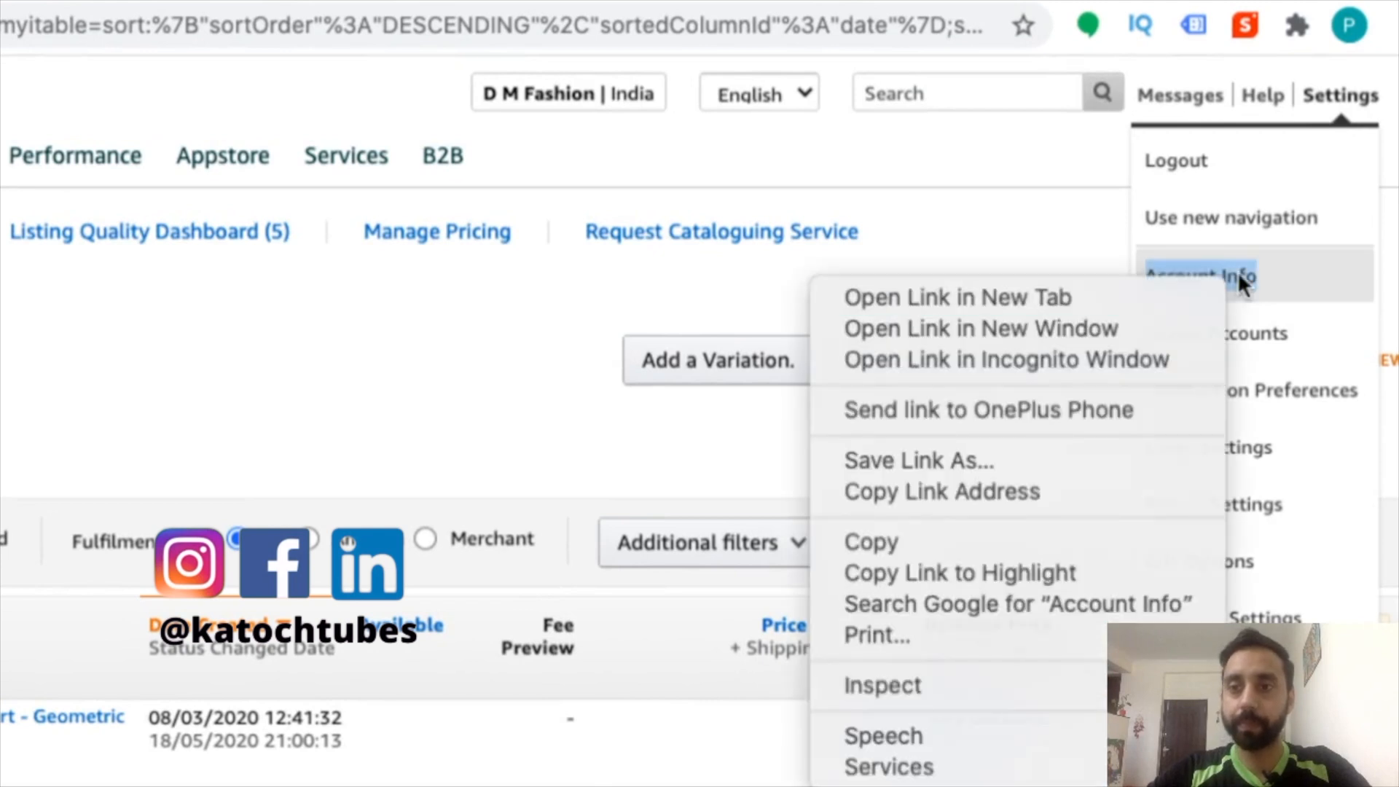
click(1231, 278)
click(1232, 281)
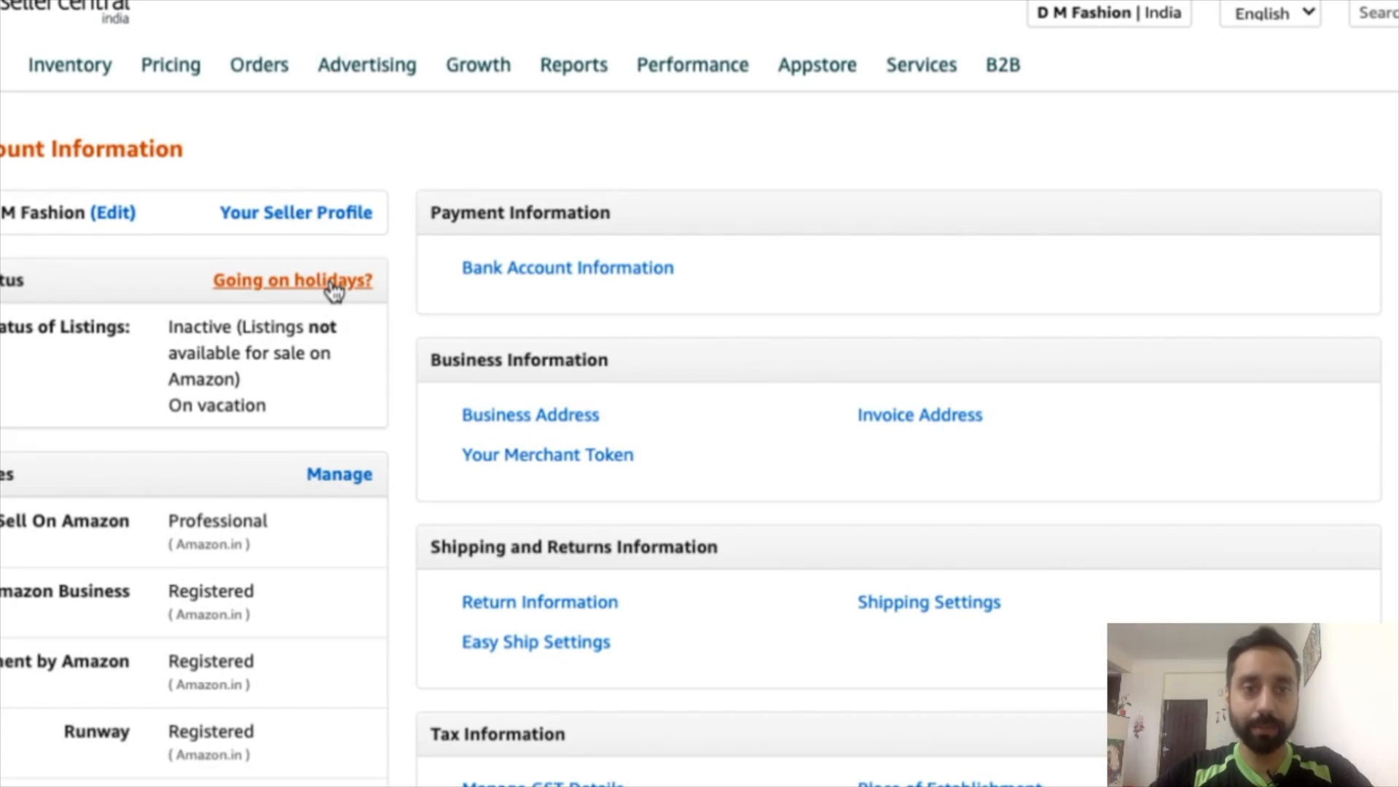
click(329, 285)
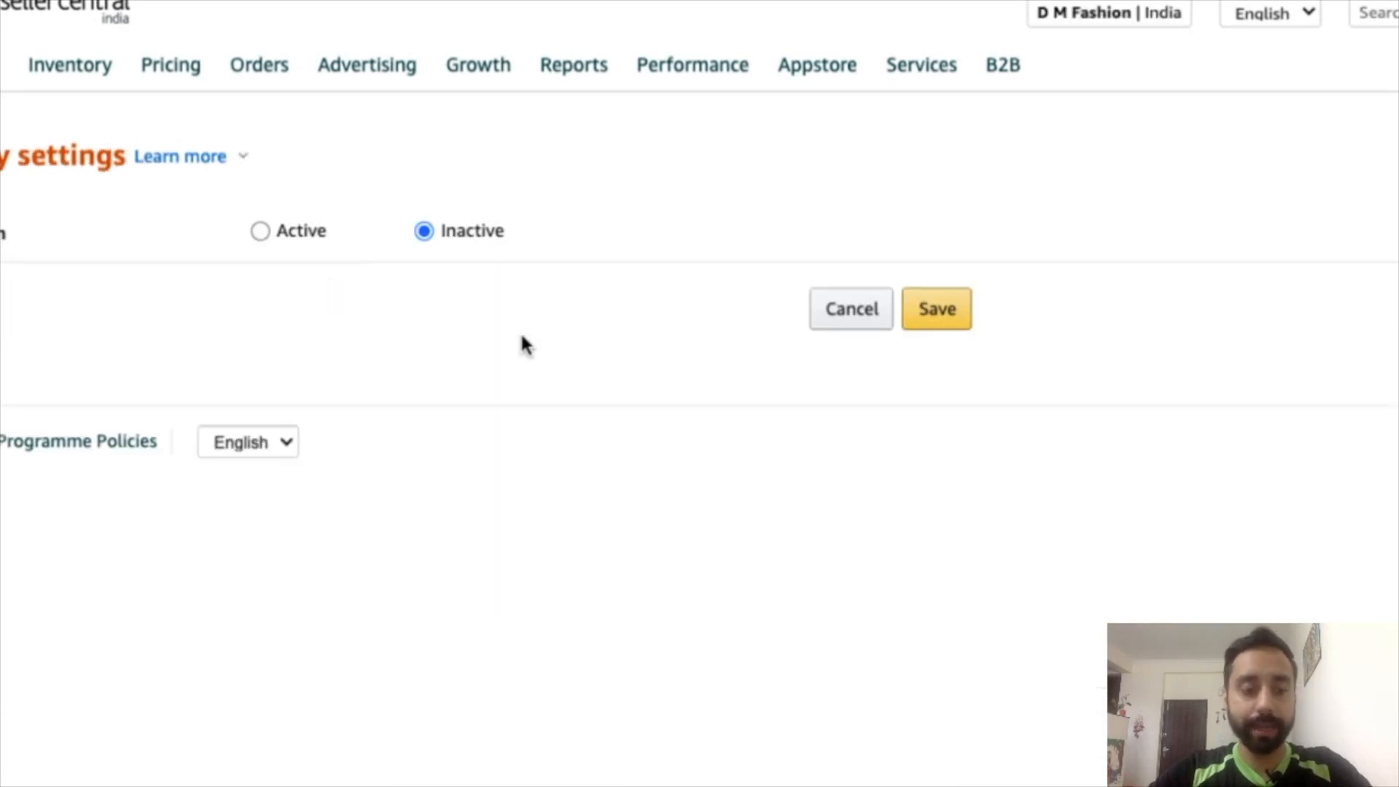
Set the Amazon.in listing status to Inactive in the holiday settings and save it
click(281, 255)
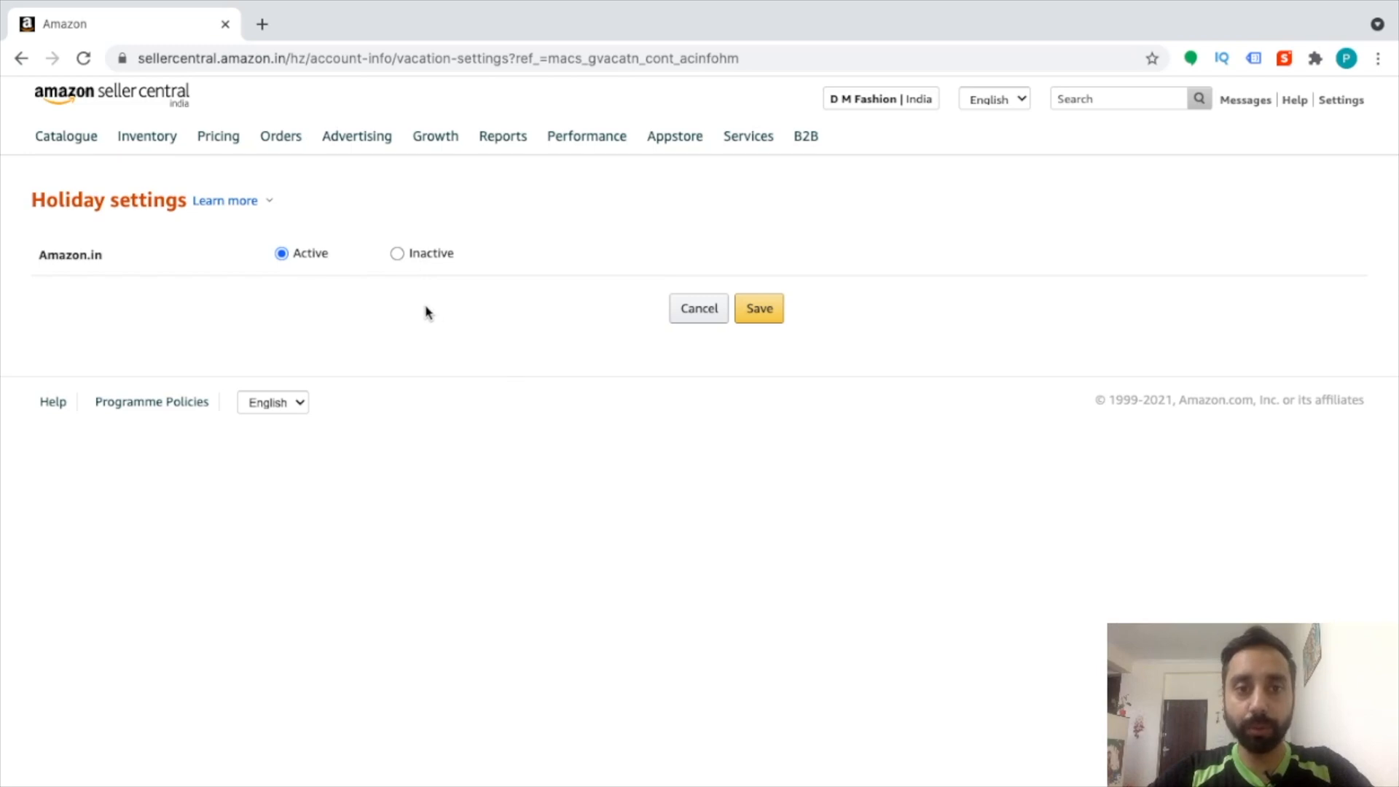
click(398, 255)
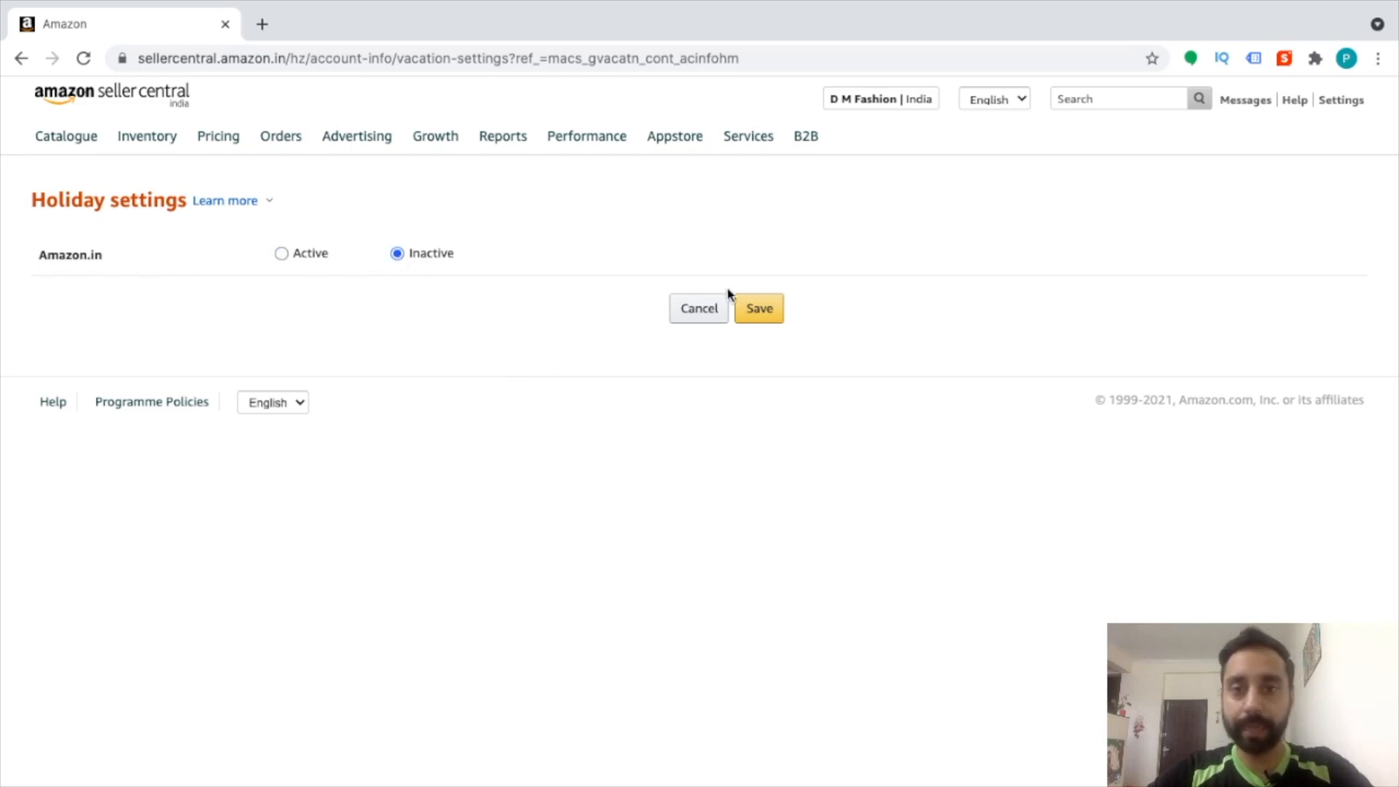
click(766, 315)
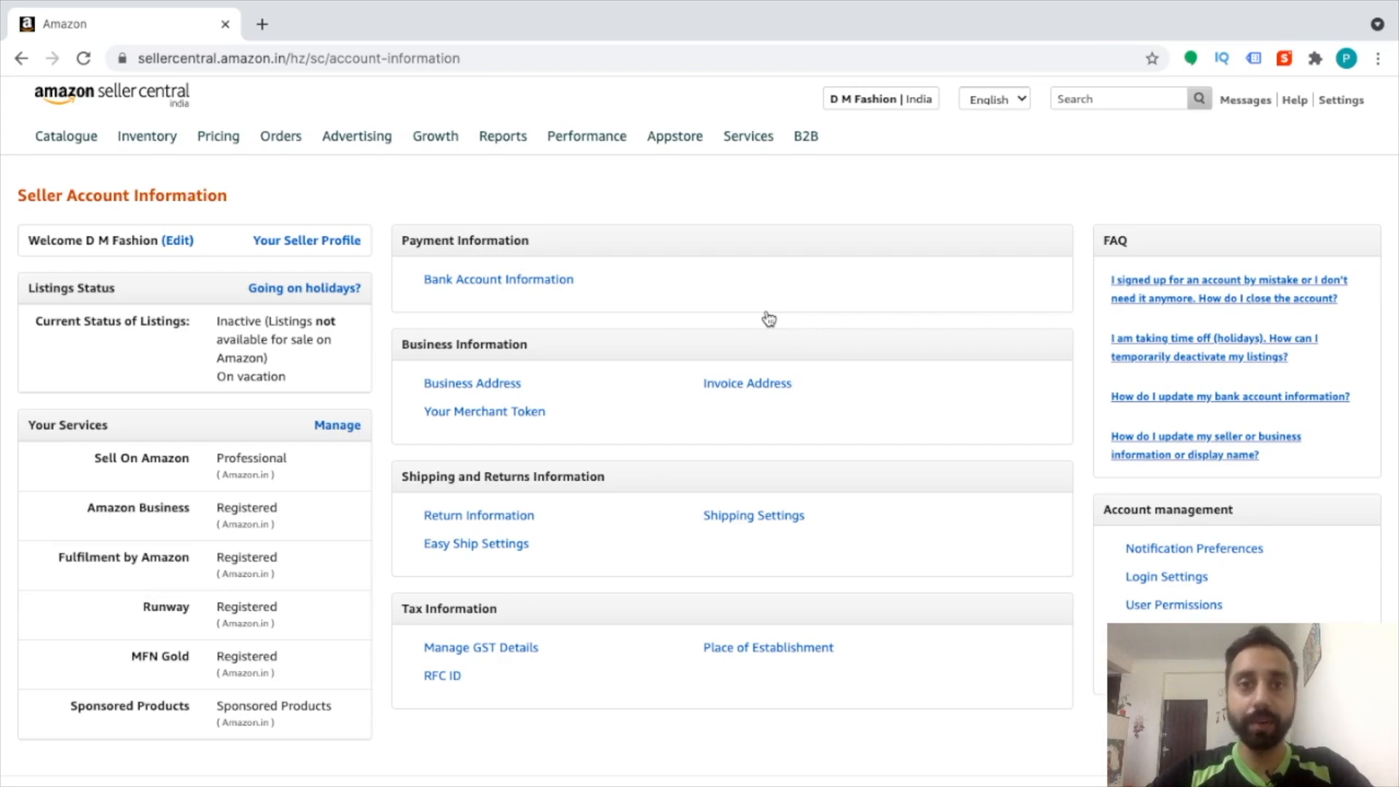
Switch to the Flipkart seller dashboard in Brave Browser and look through the active listings
key(ctrl+Up)
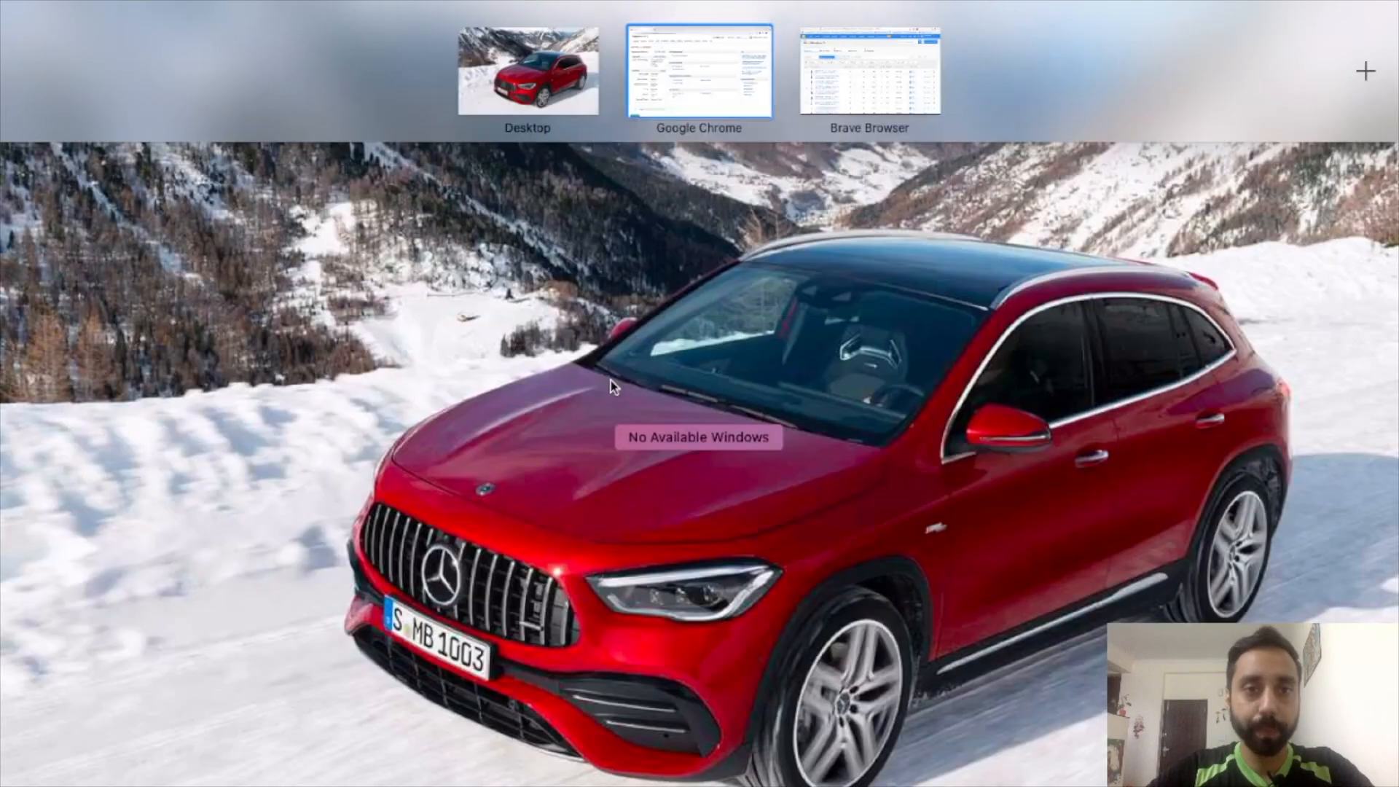
click(872, 73)
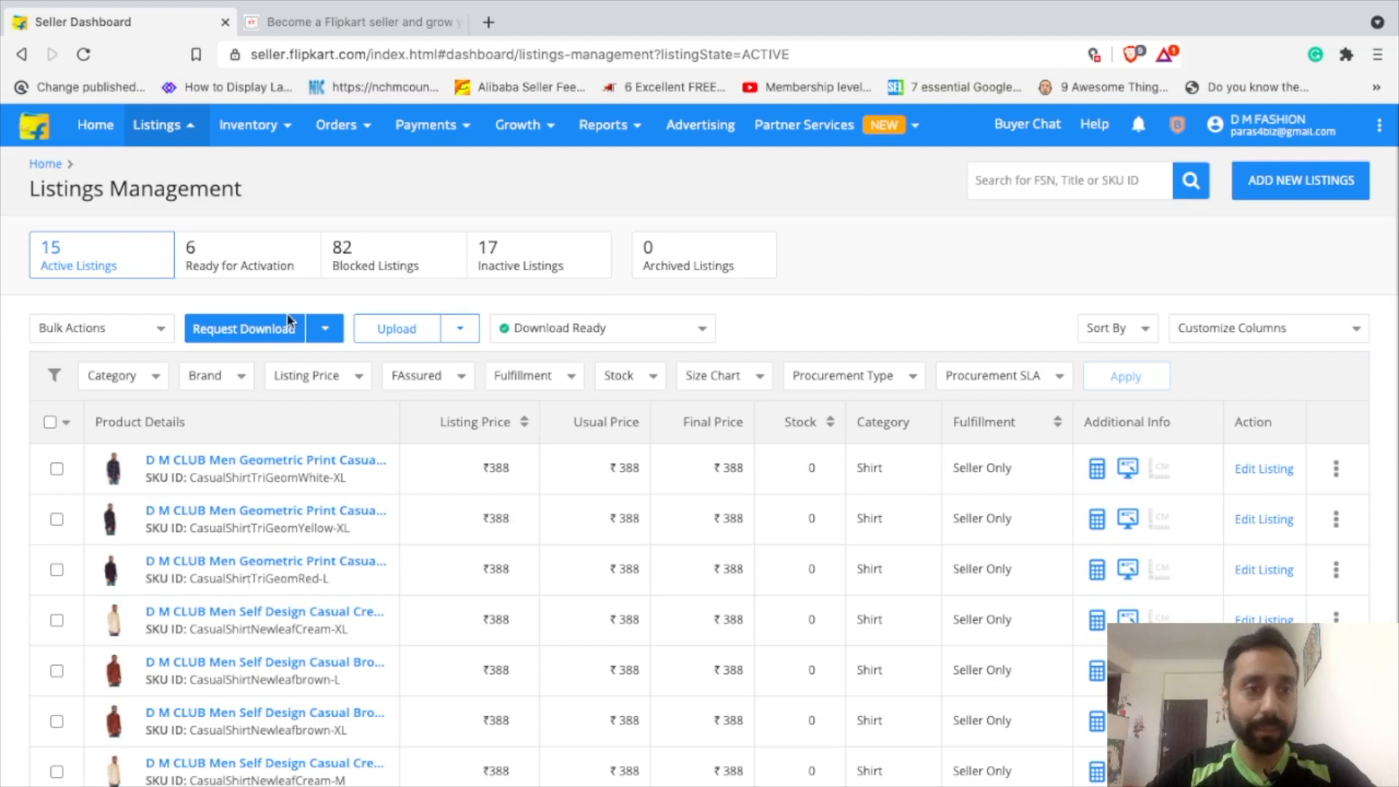
scroll(303, 571, down, 2)
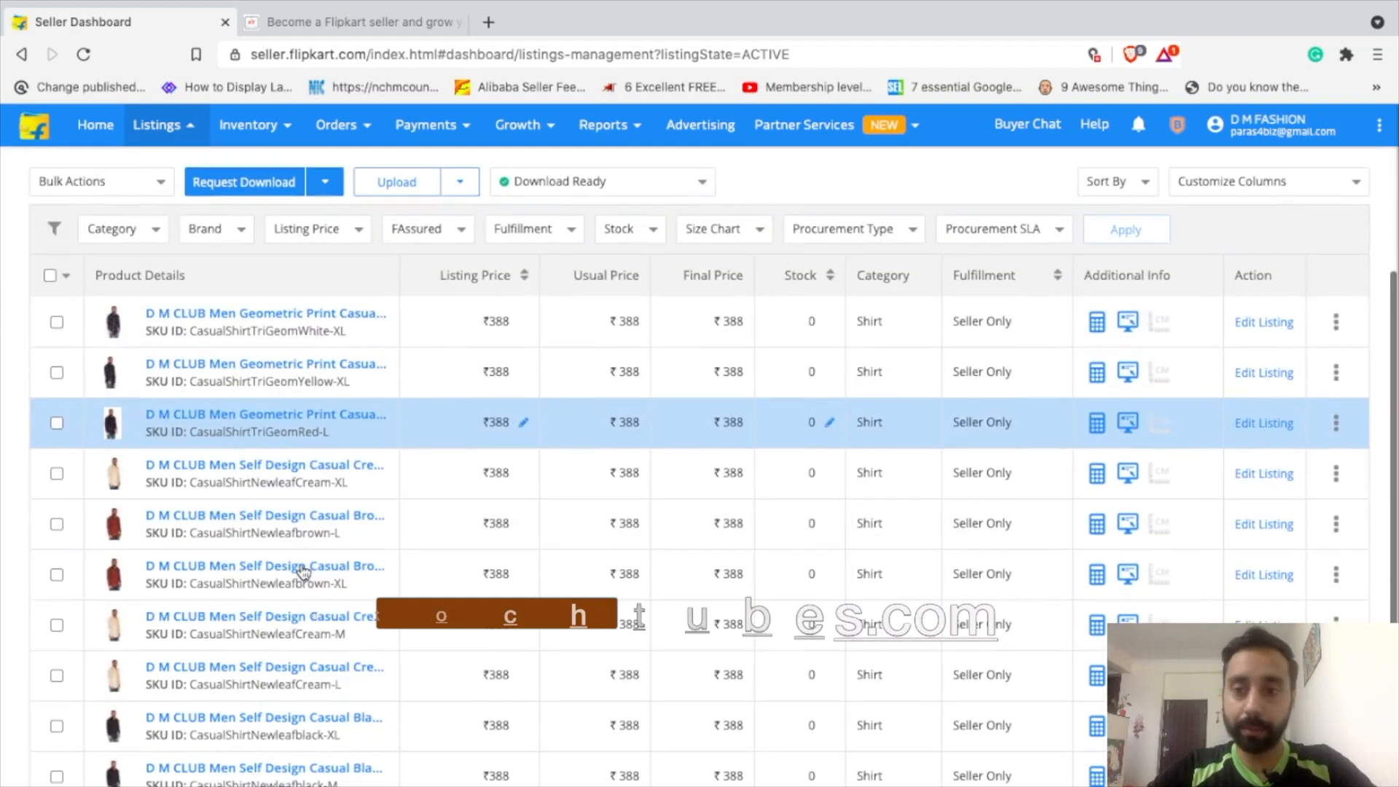
scroll(302, 570, up, 2)
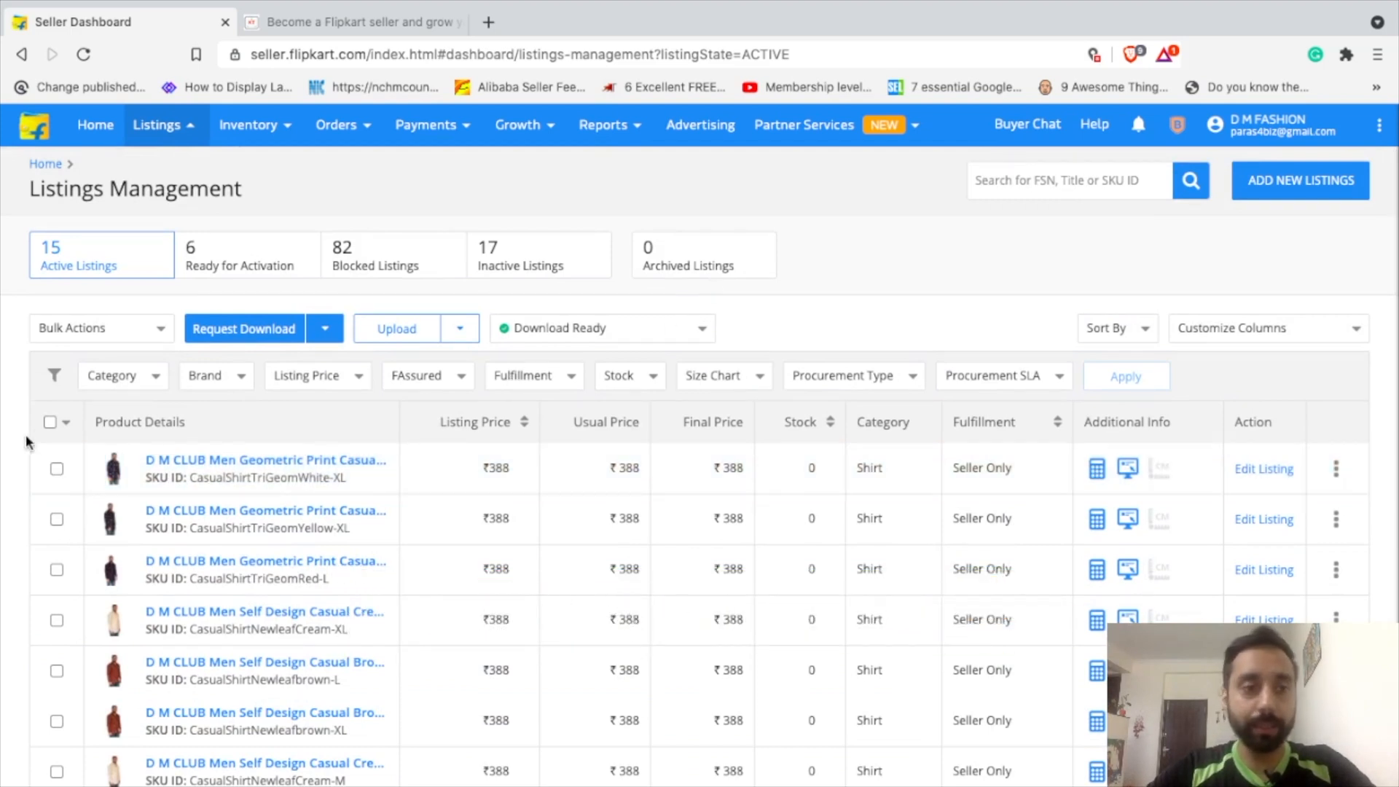
click(50, 422)
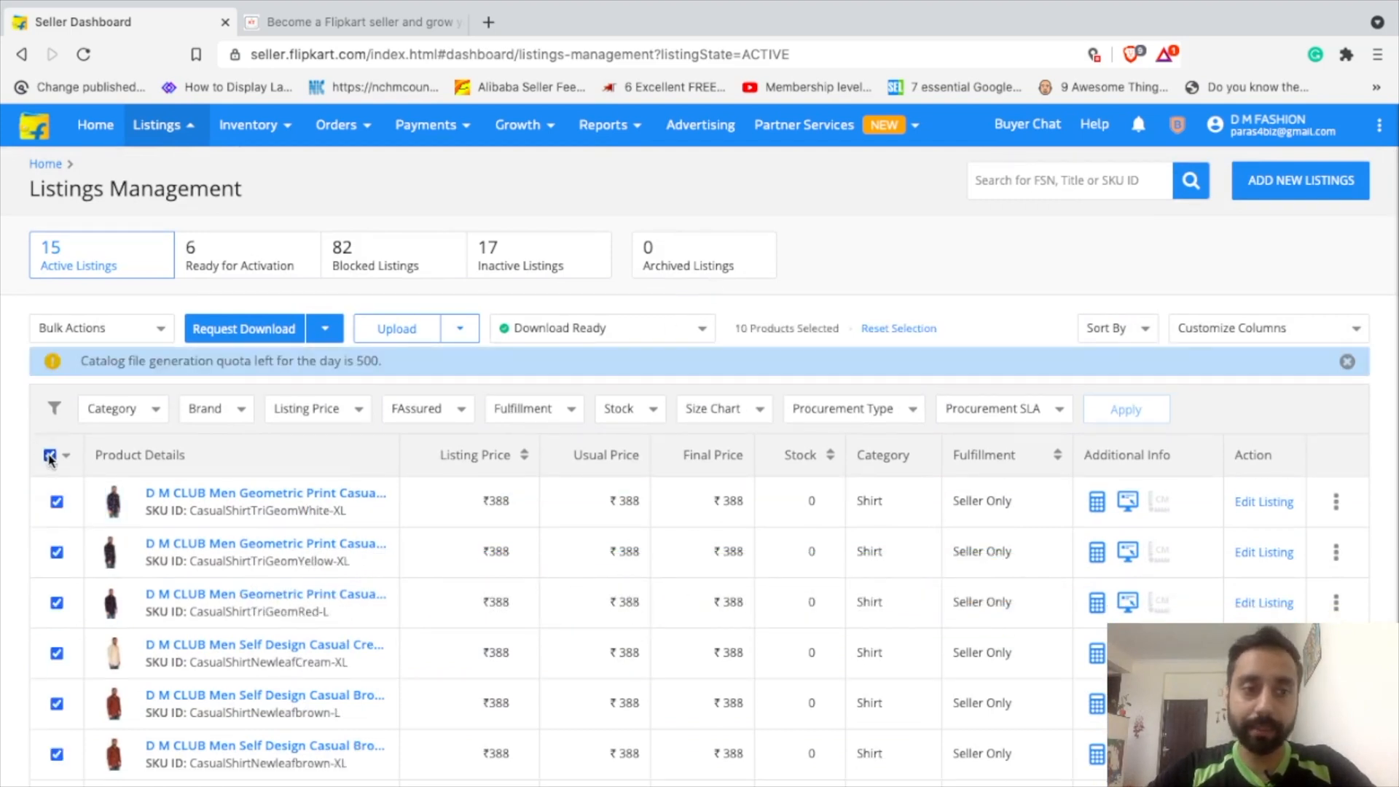
click(50, 455)
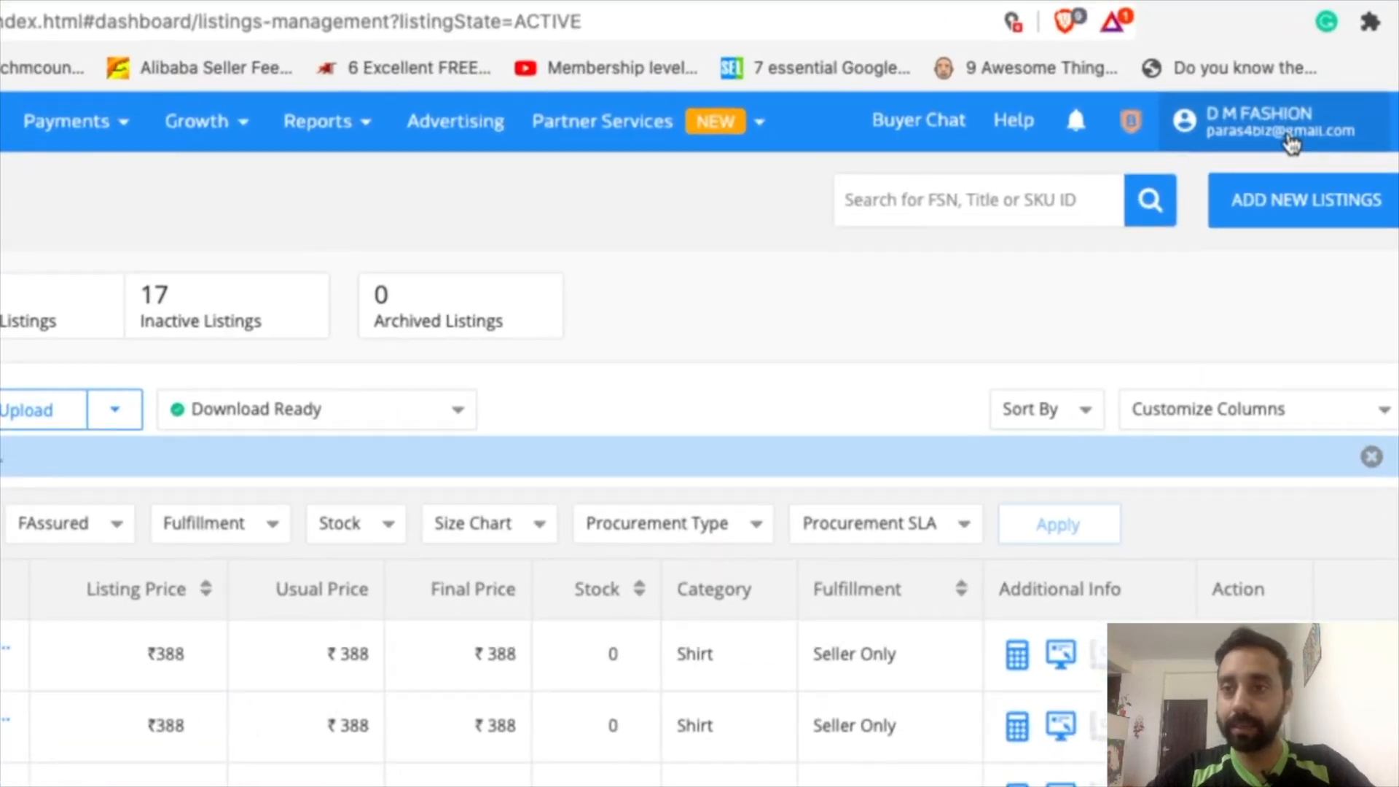
Open the calendar details with working hours and vacation plans from the seller profile management page
click(1290, 143)
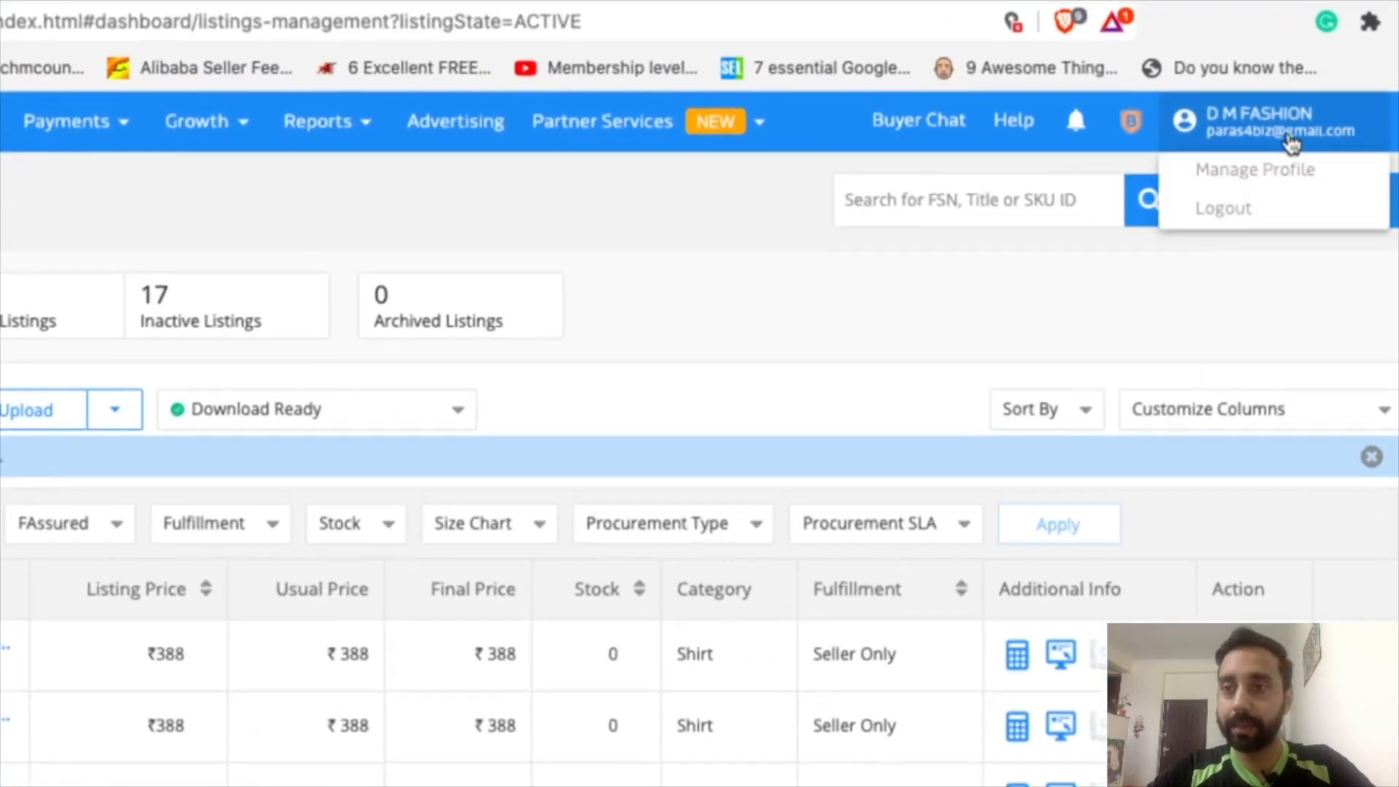
click(1250, 179)
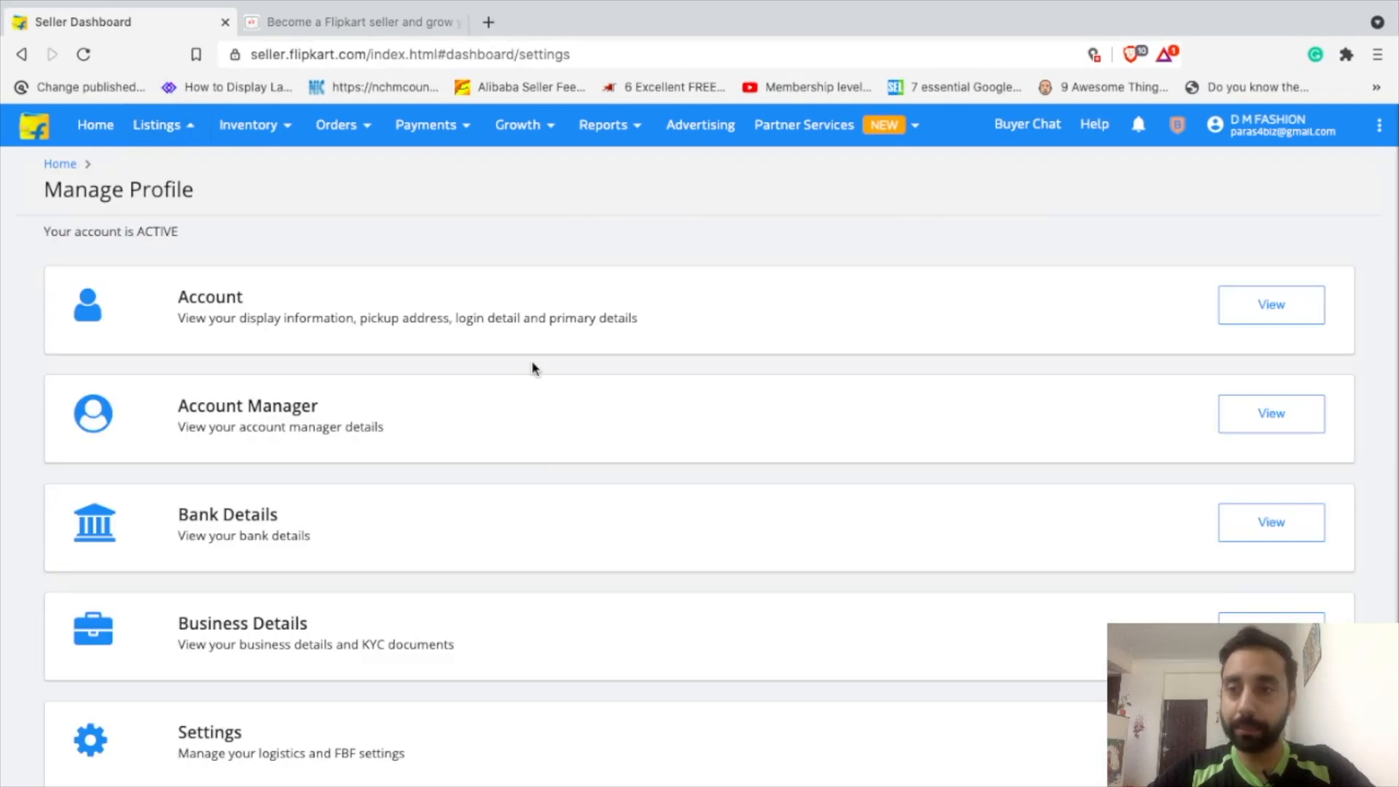
scroll(531, 364, down, 2)
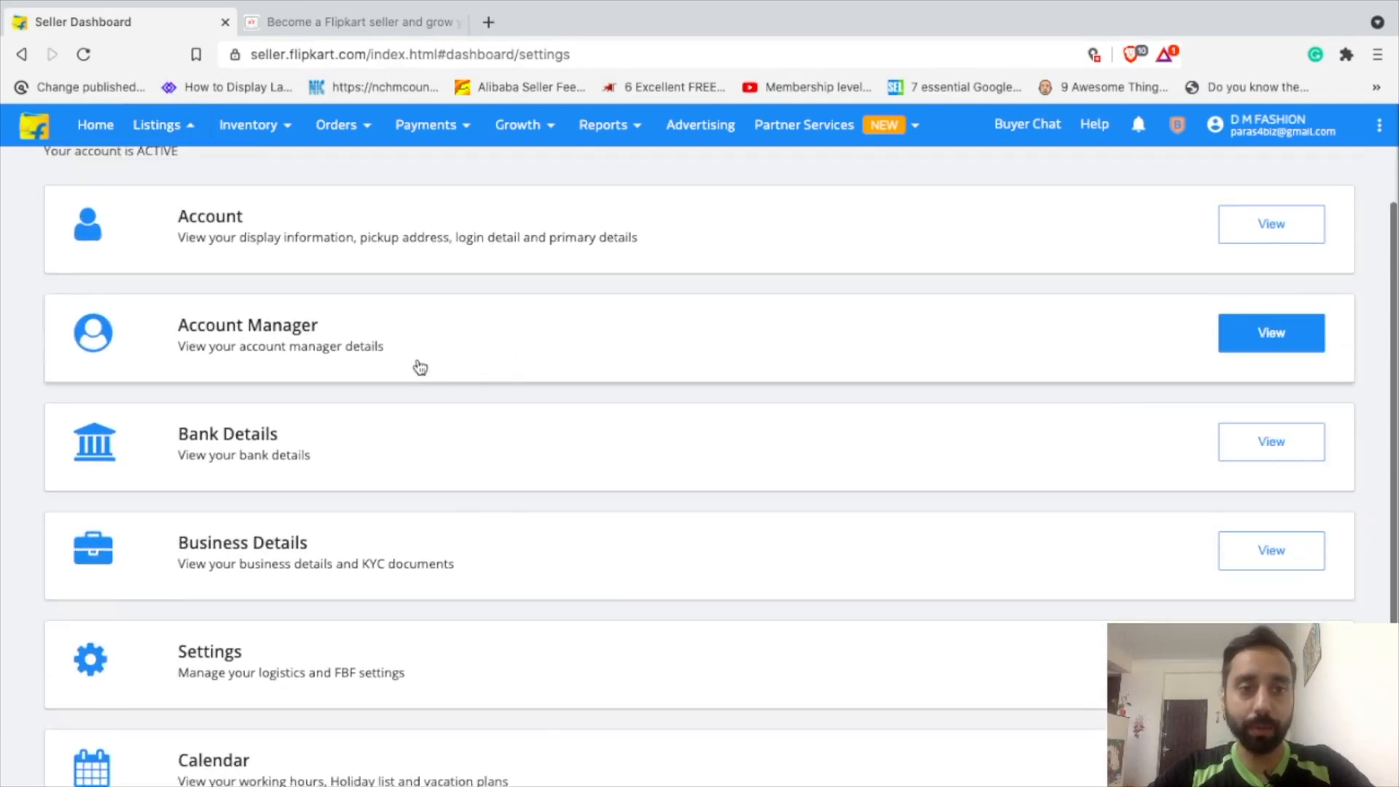
scroll(486, 527, down, 4)
scroll(495, 510, up, 3)
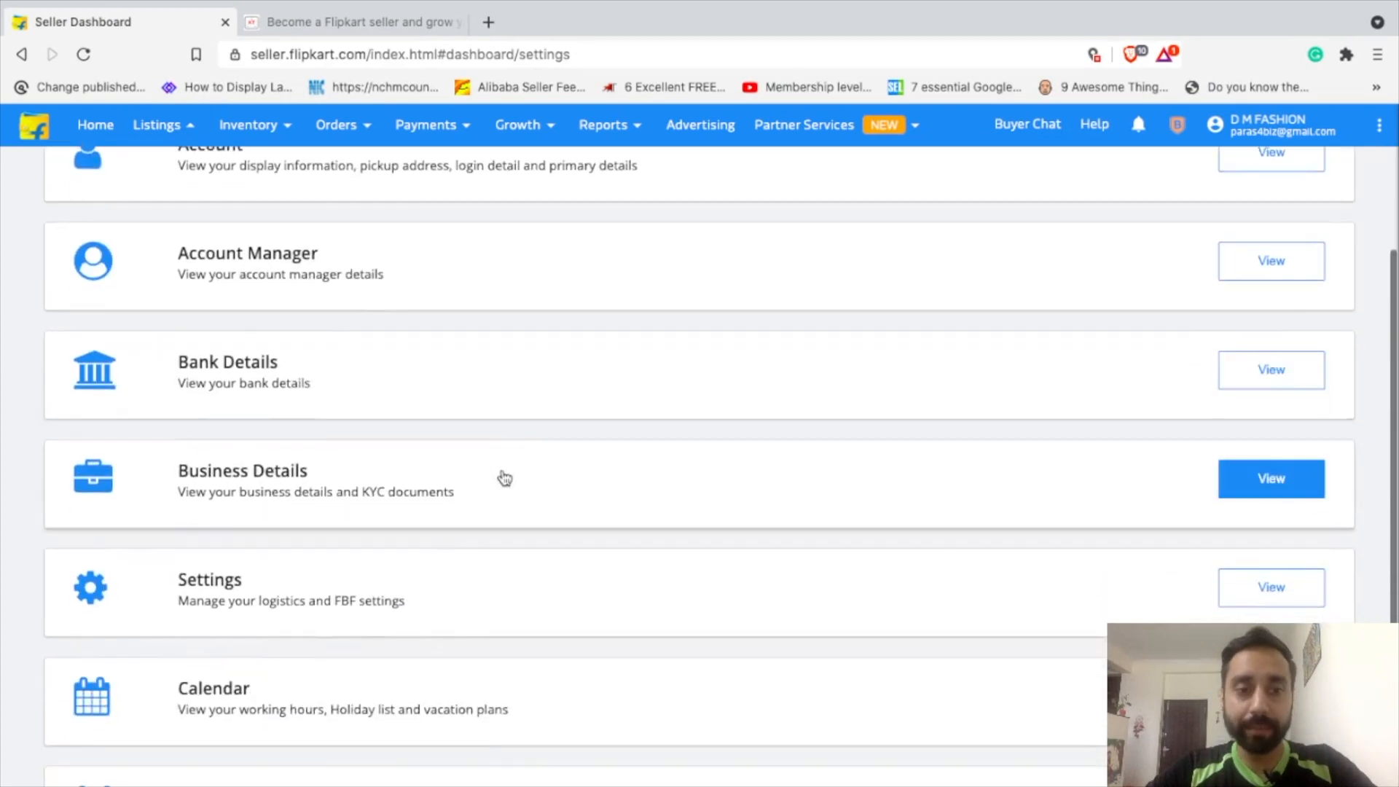
scroll(500, 478, down, 3)
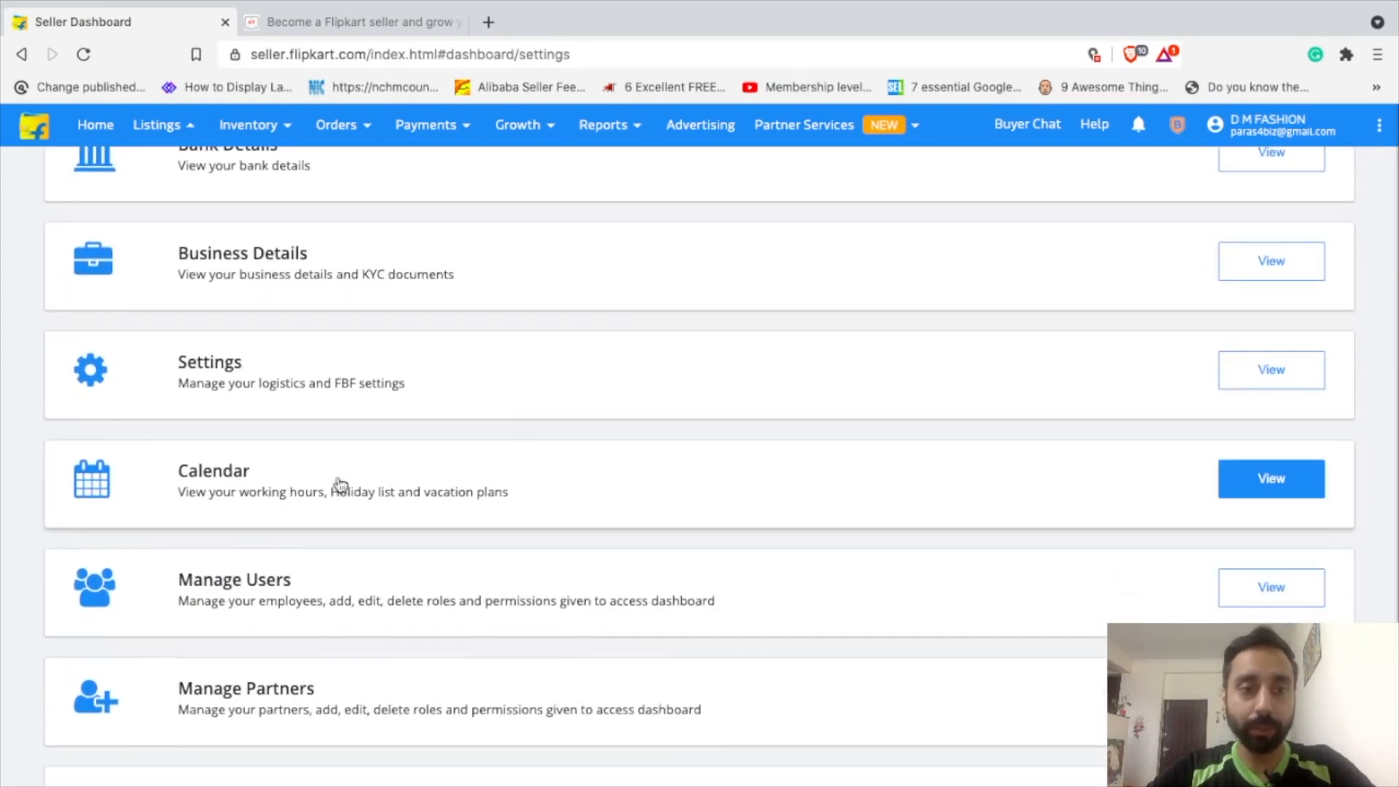
click(1271, 480)
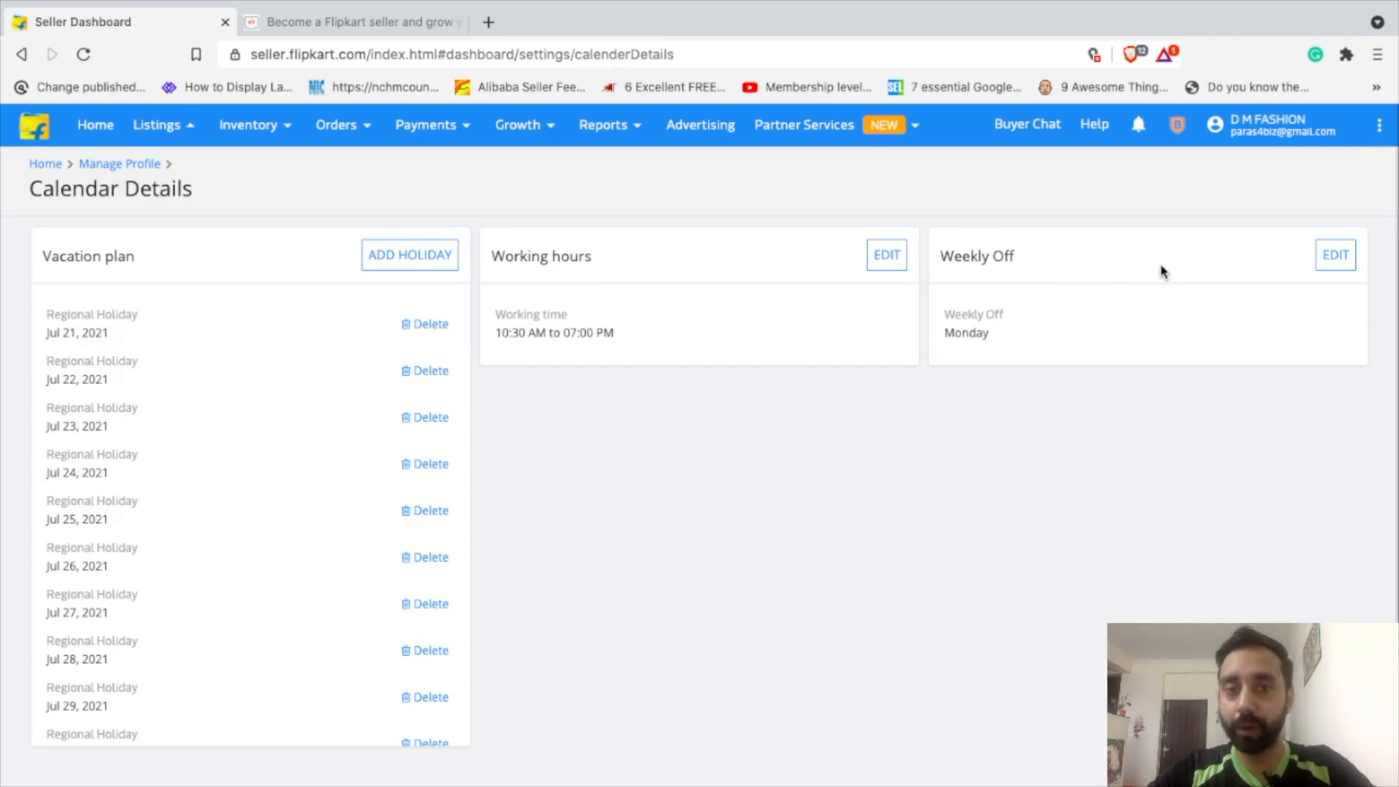
Try to add a holiday from 21/07/2021 to 29/07/2021 with the reason Festival to the vacation plan
click(425, 261)
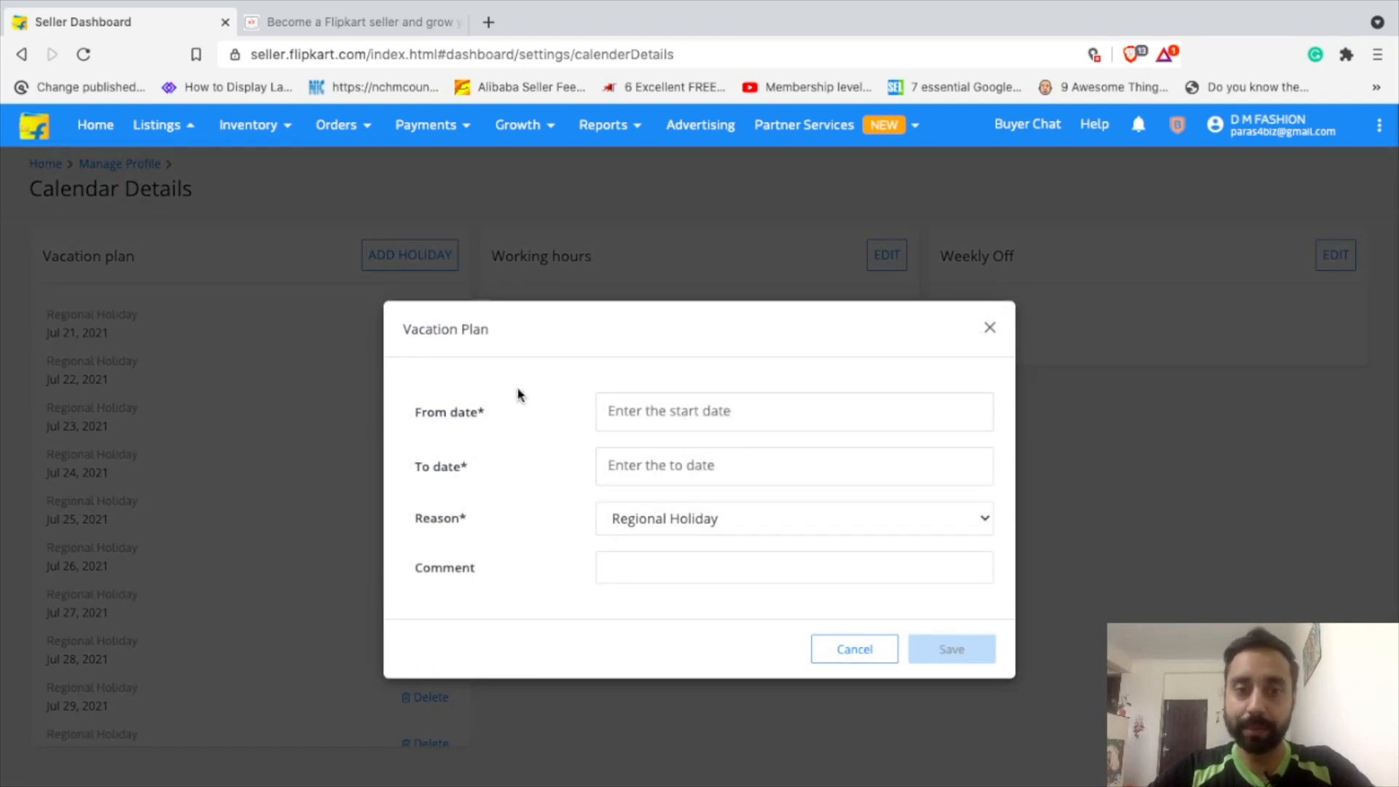
click(641, 410)
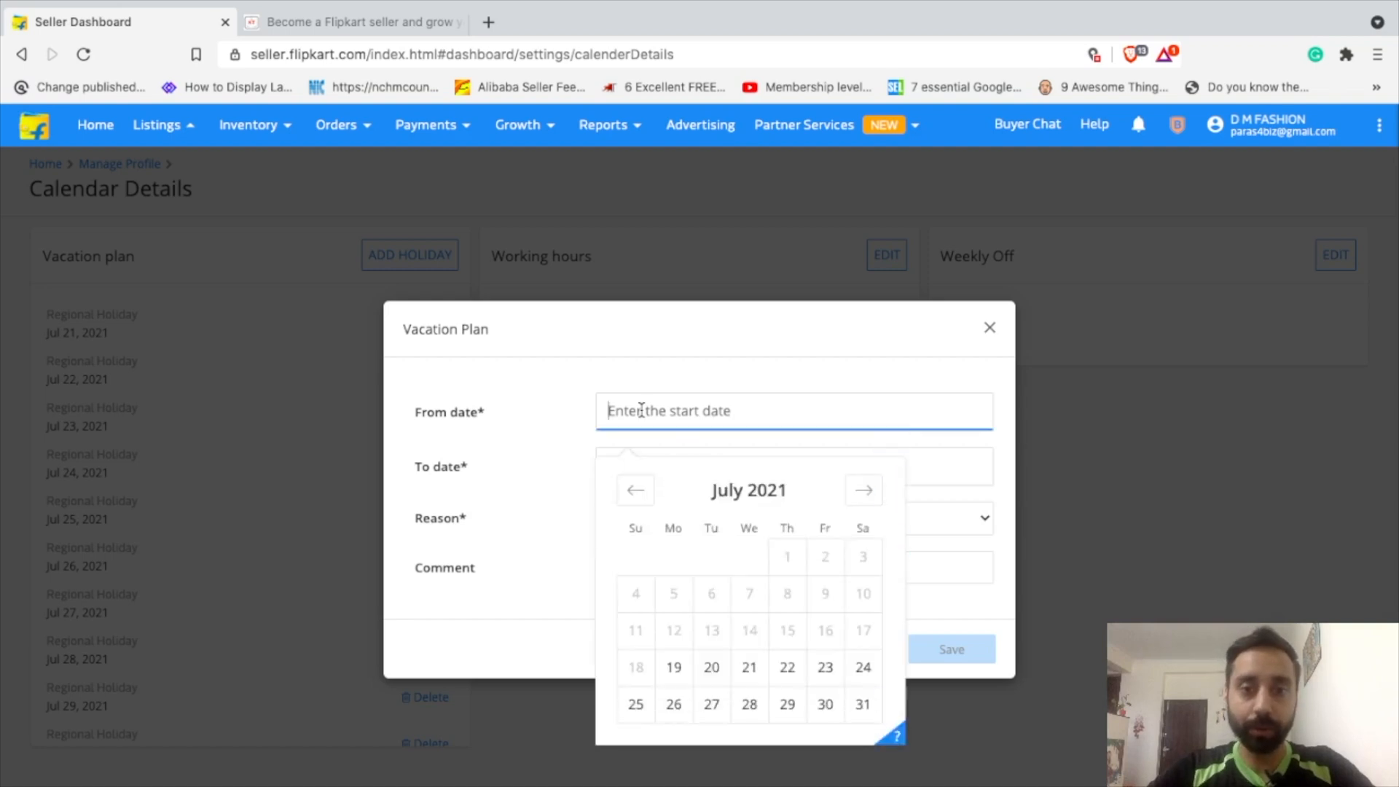
click(749, 669)
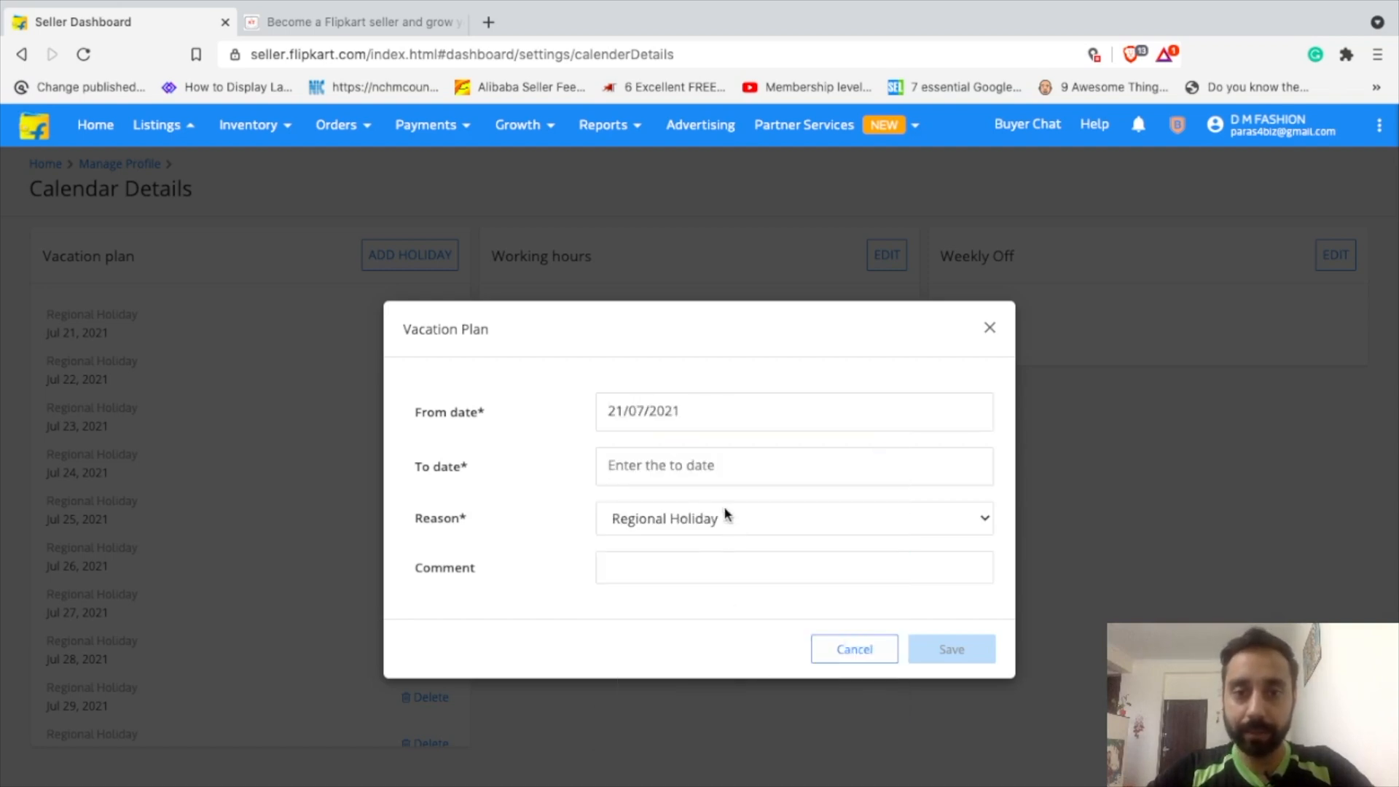
click(717, 466)
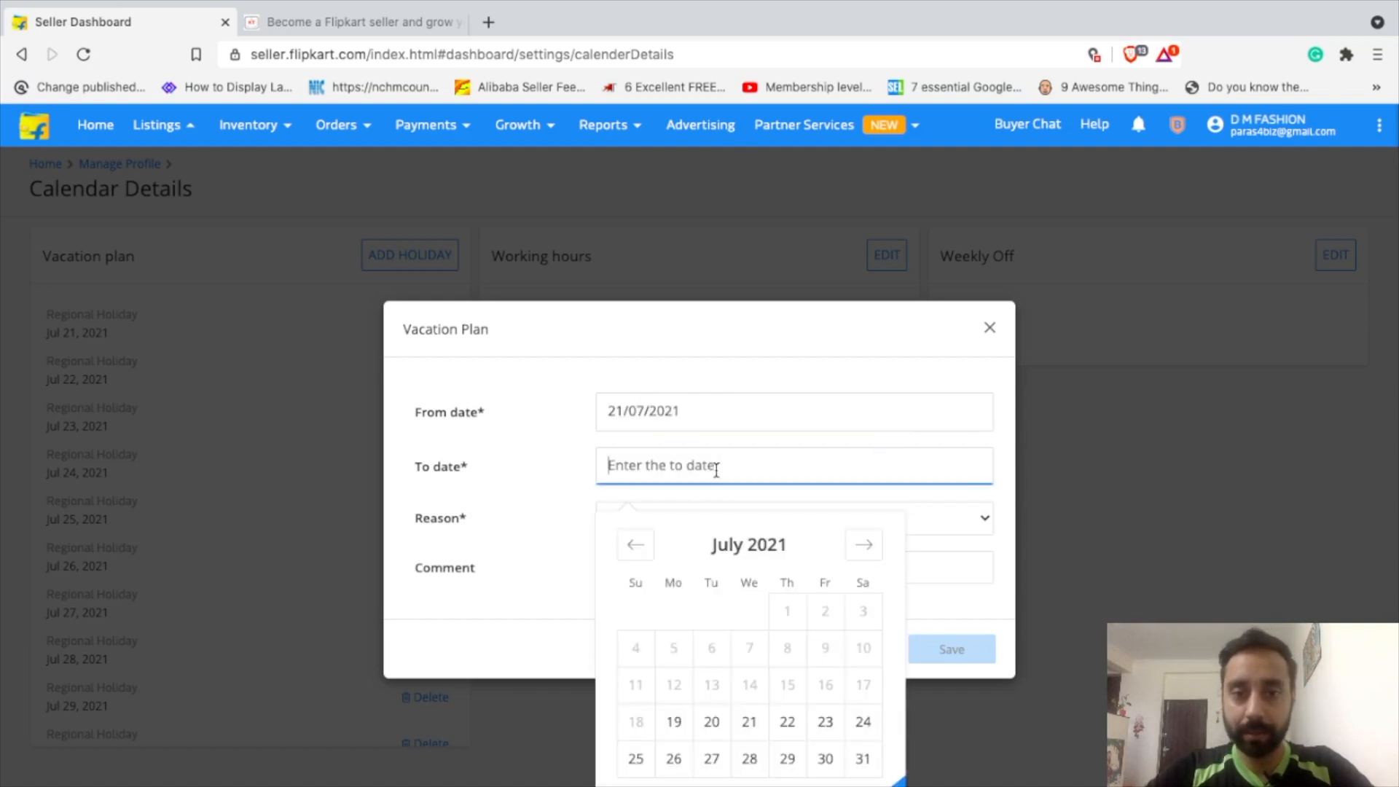
click(787, 758)
click(711, 538)
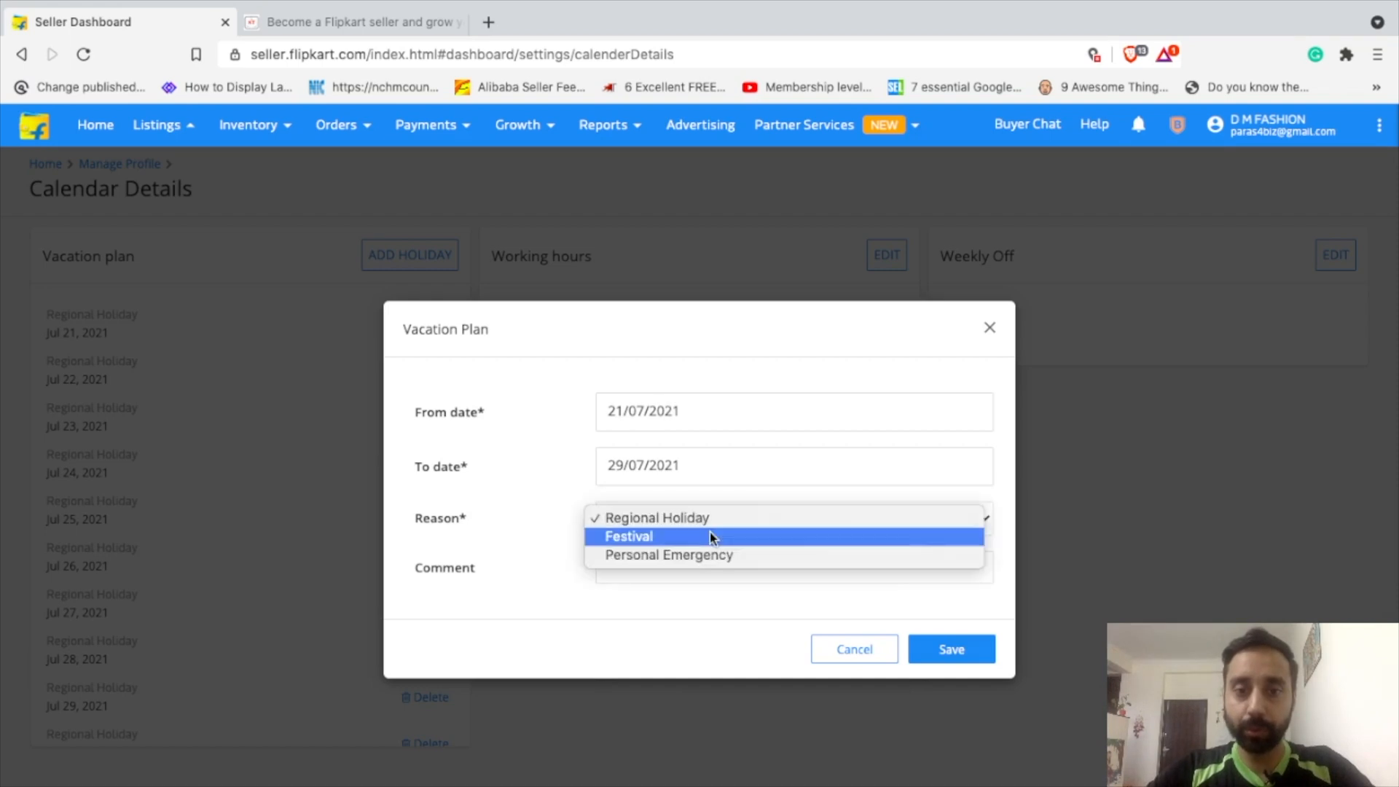
click(645, 534)
click(643, 558)
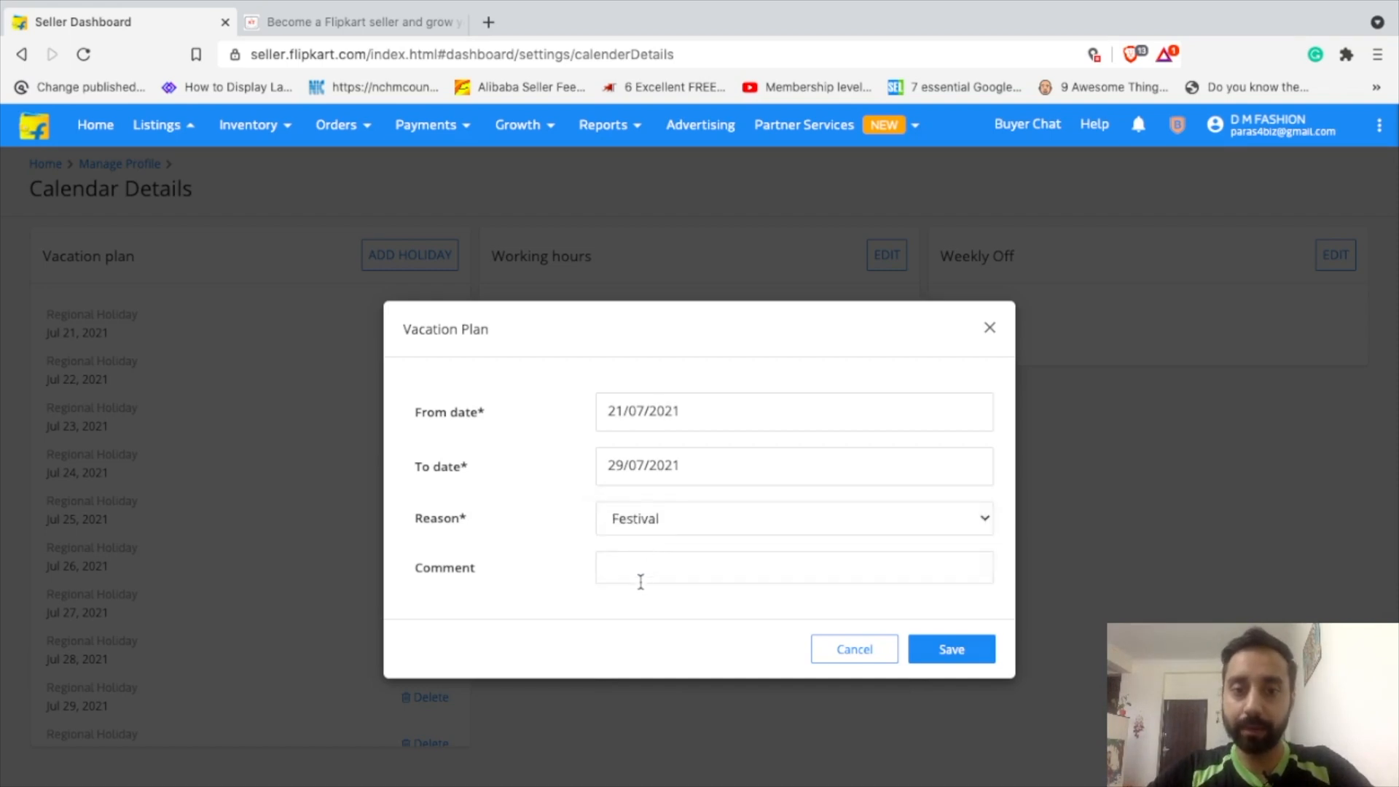
click(950, 649)
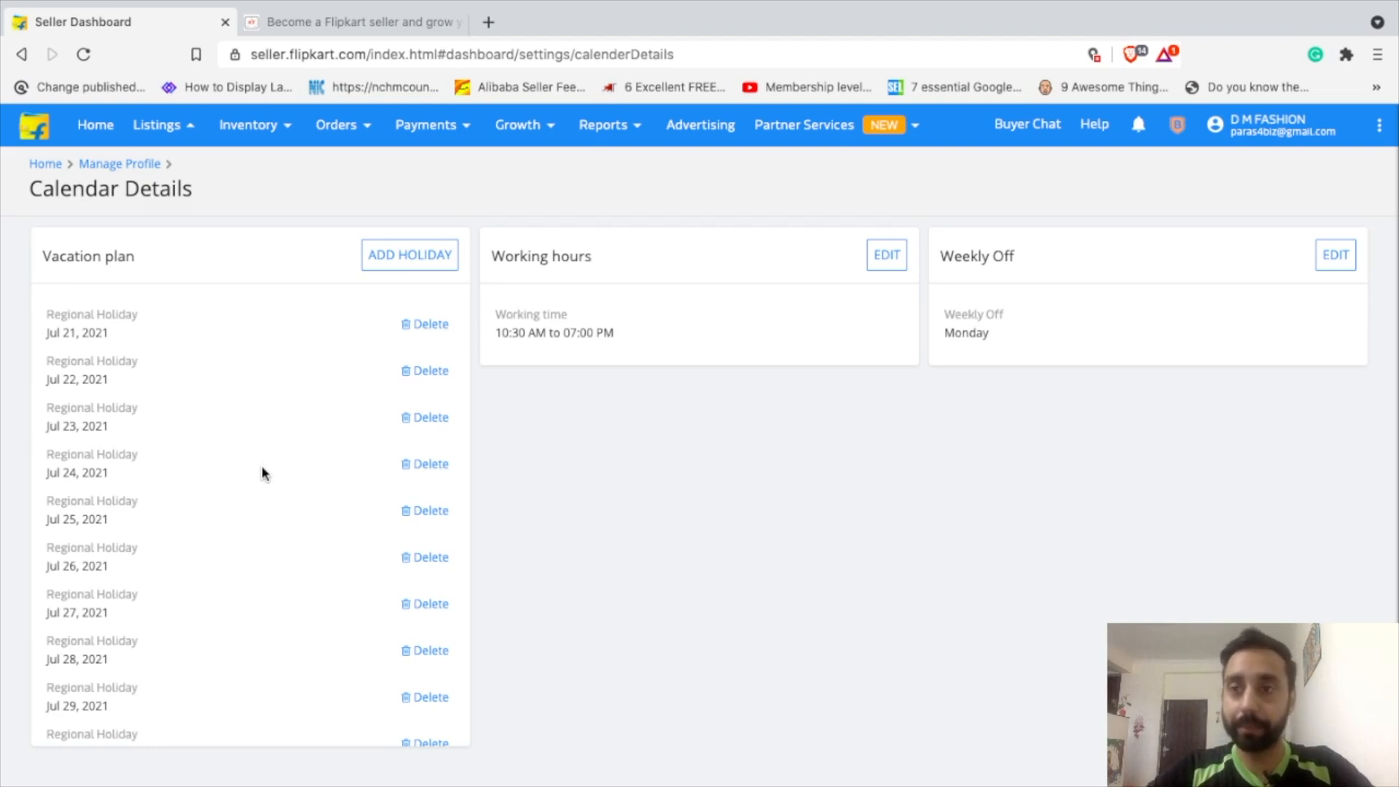
Open seller support and display the Holiday Related Queries in the account-related help topics
click(1374, 133)
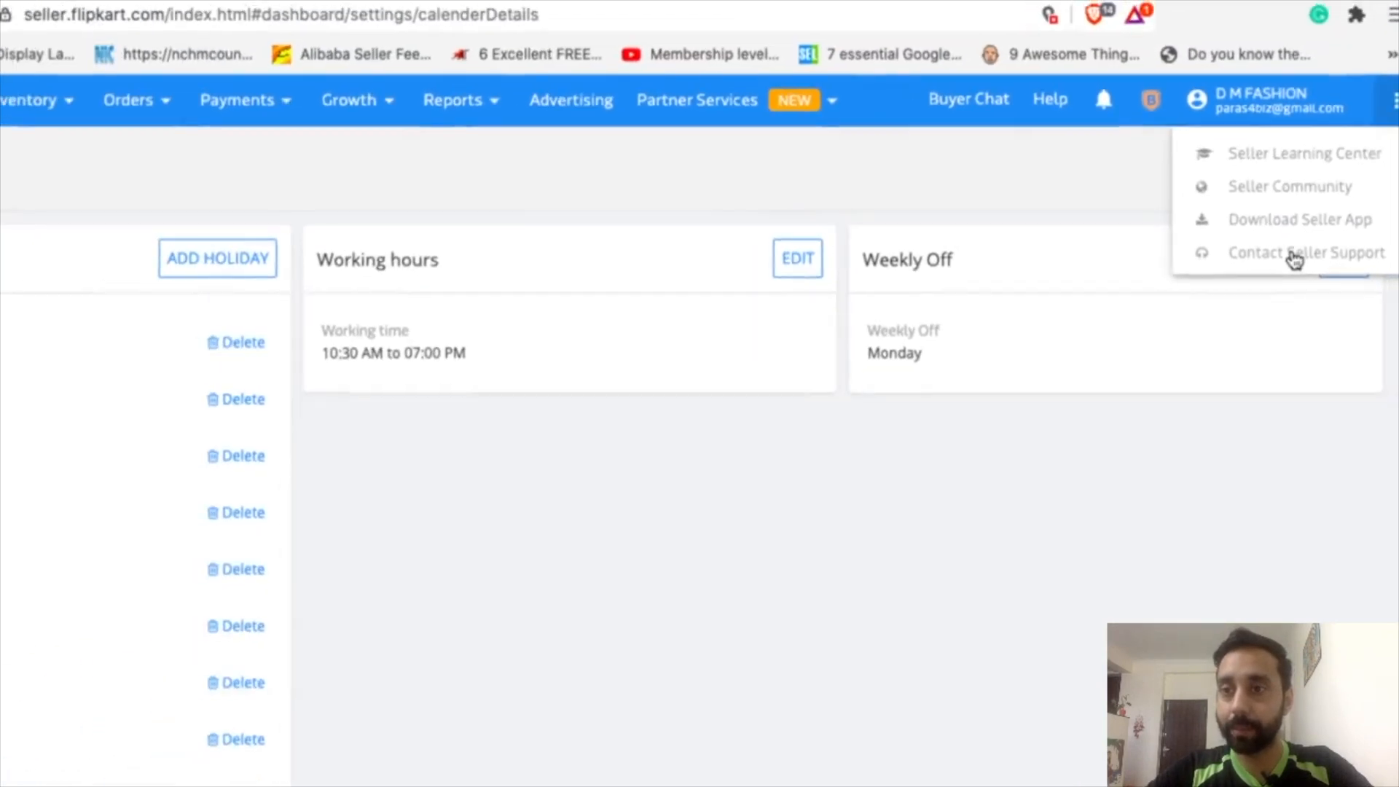
click(1294, 255)
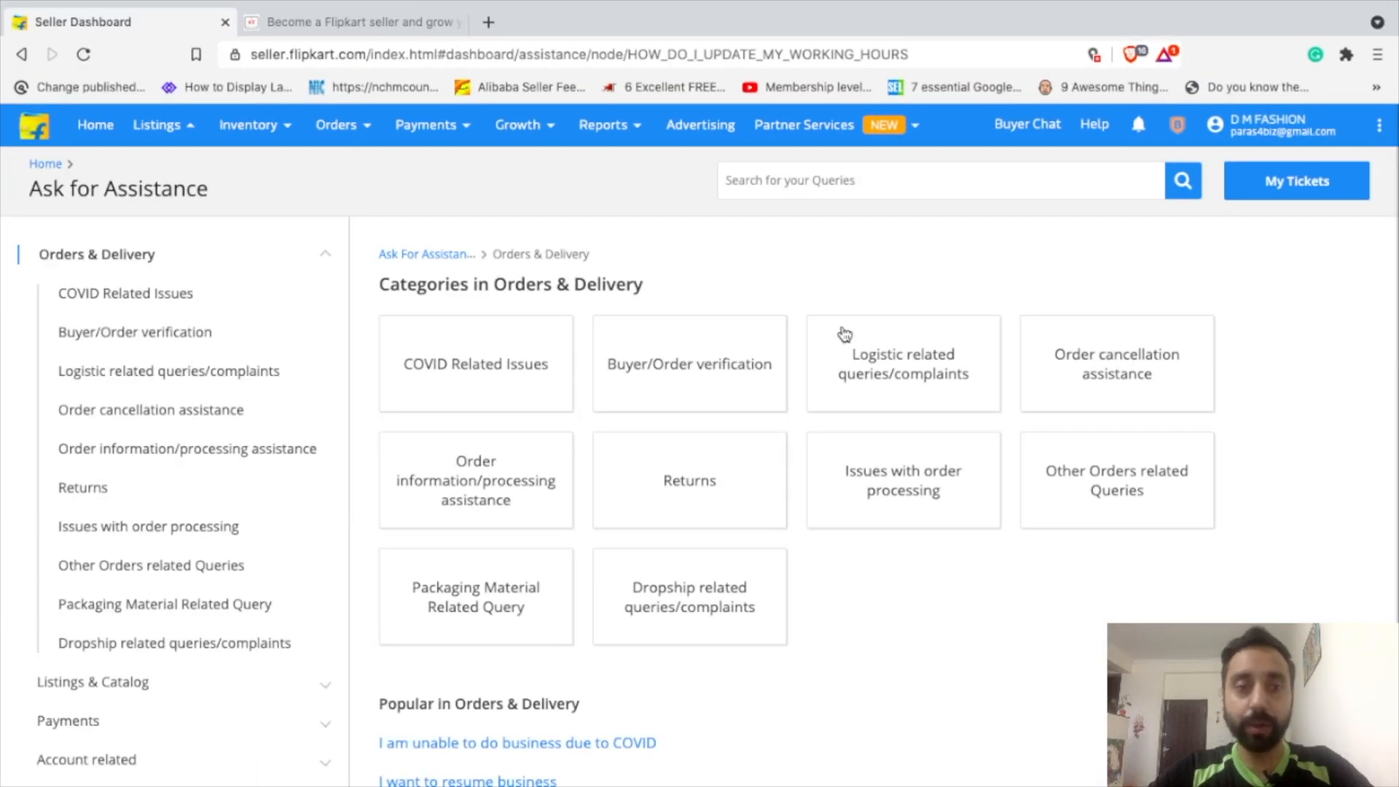
scroll(259, 448, down, 3)
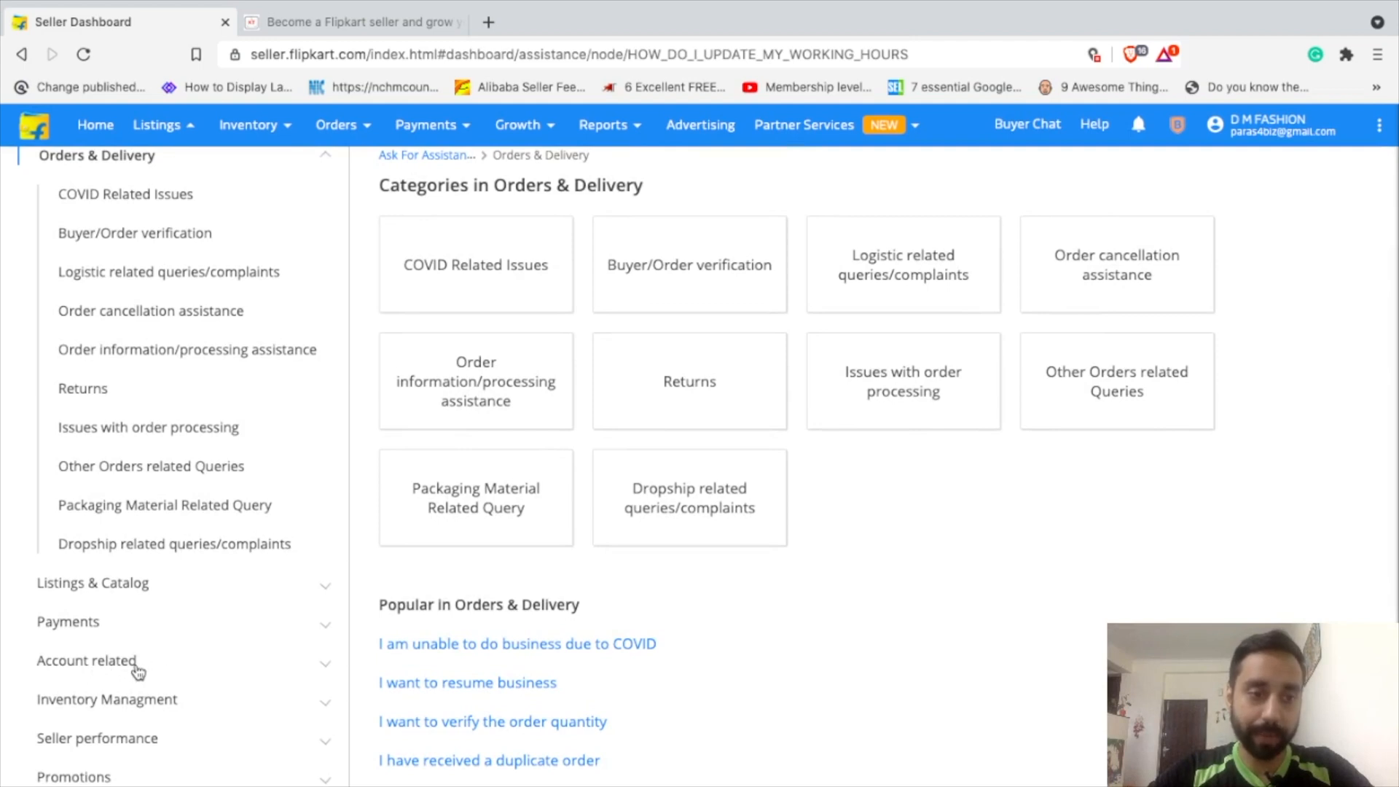
click(137, 663)
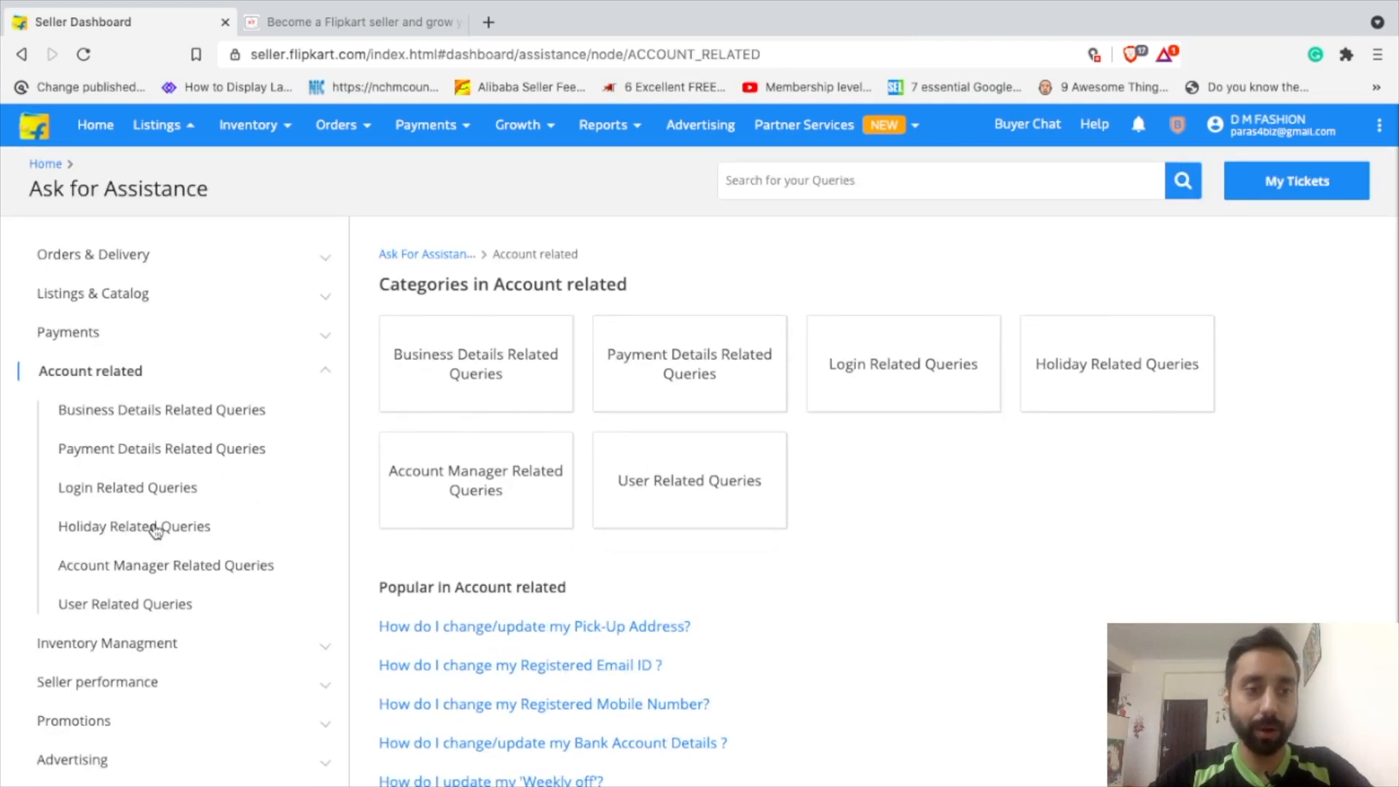
click(130, 529)
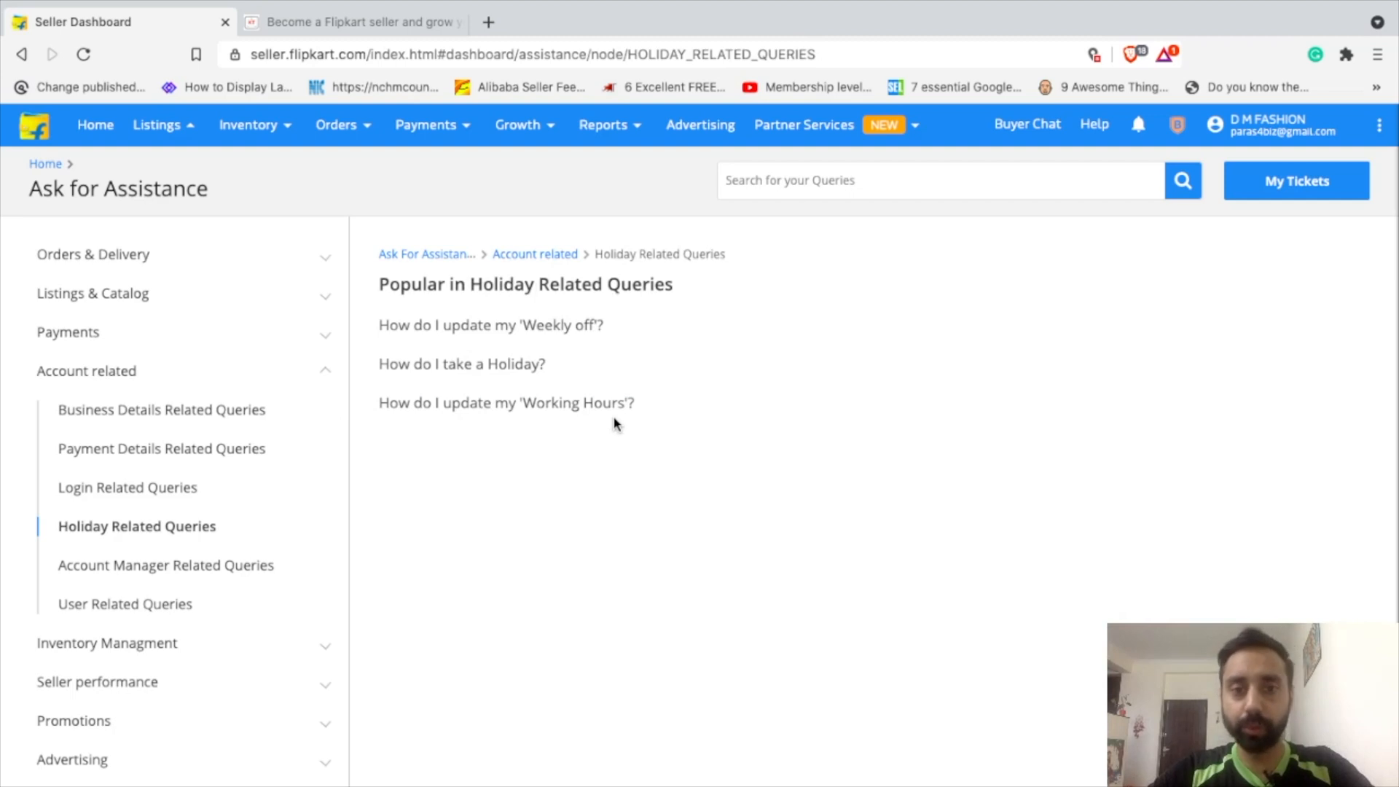
Start a seller support ticket from the 'Working Hours' help question with the subject "I want to close my account permanently"
click(542, 408)
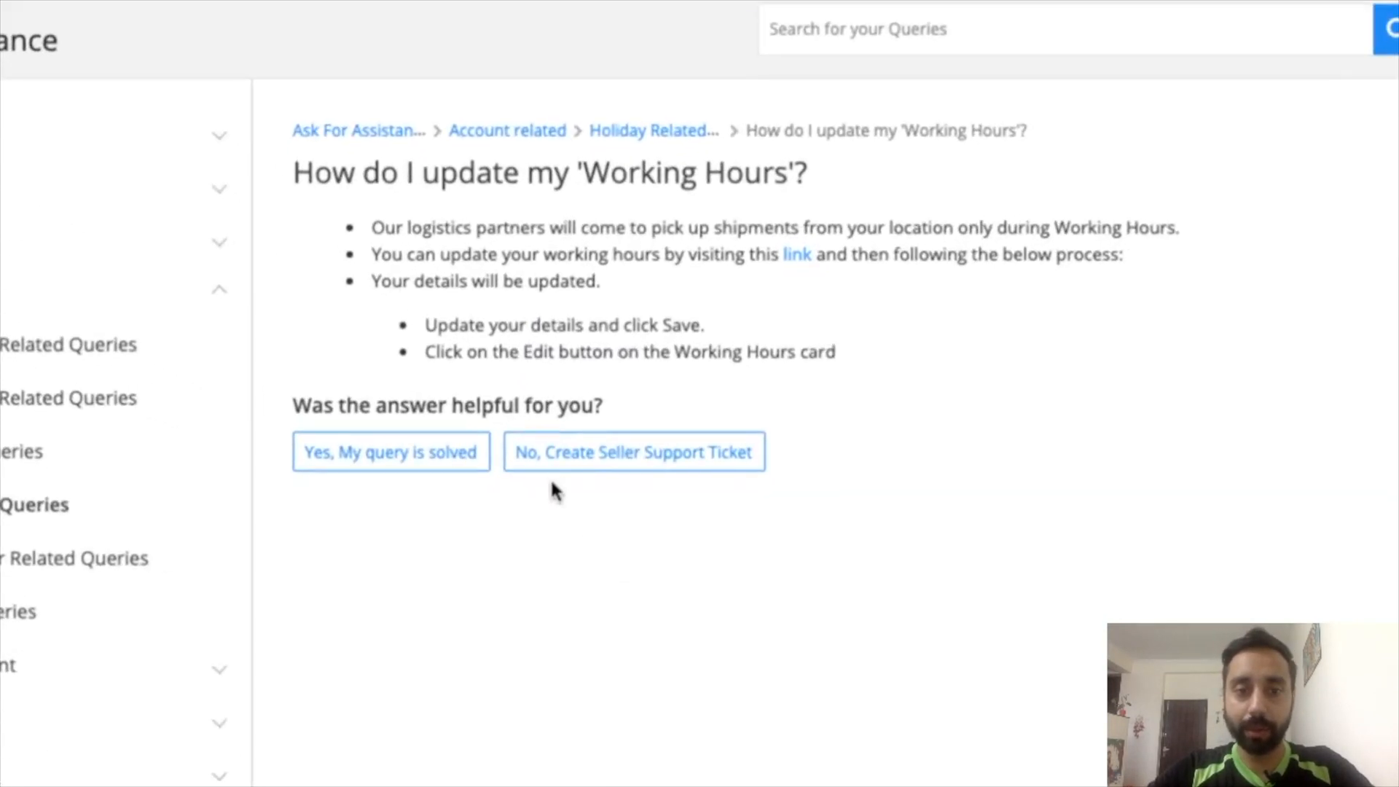
click(701, 461)
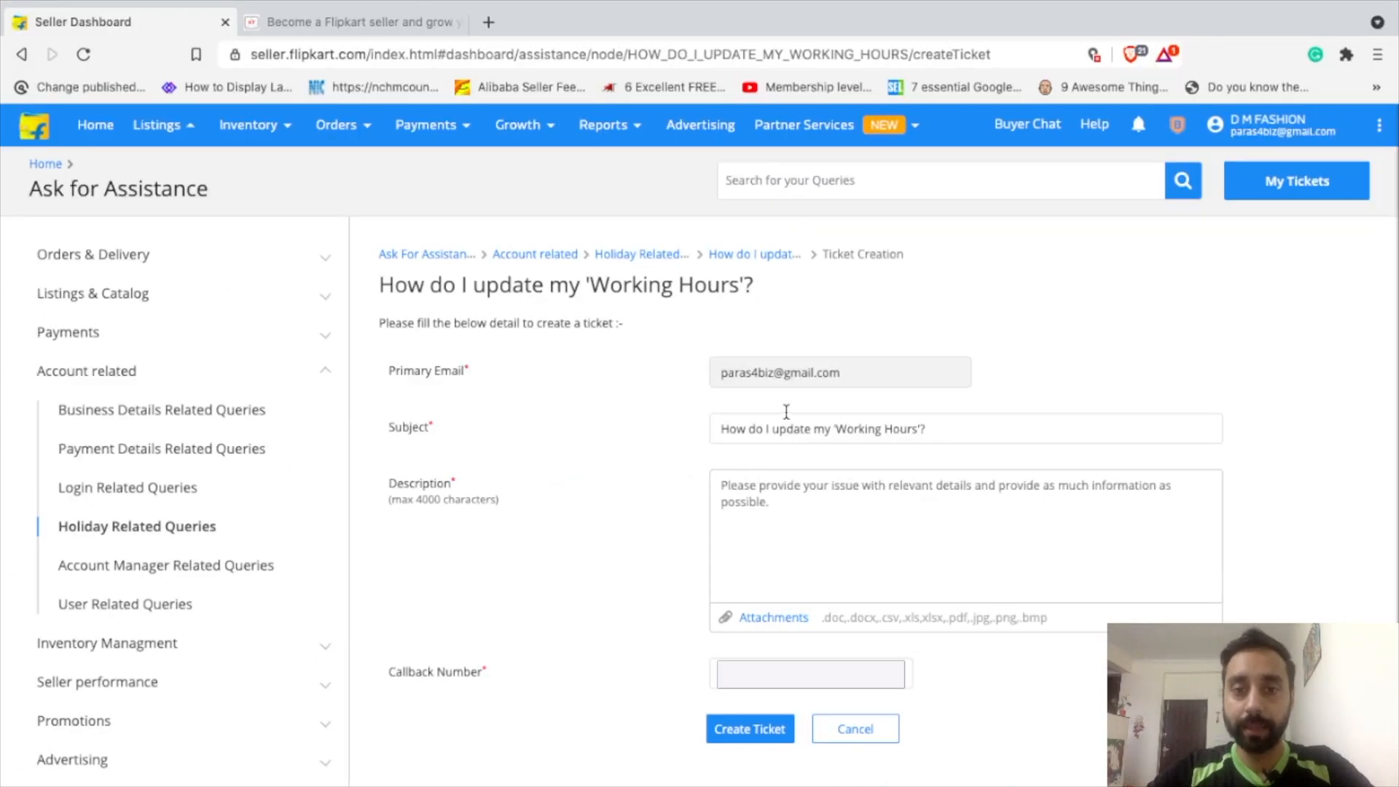
triple_click(778, 427)
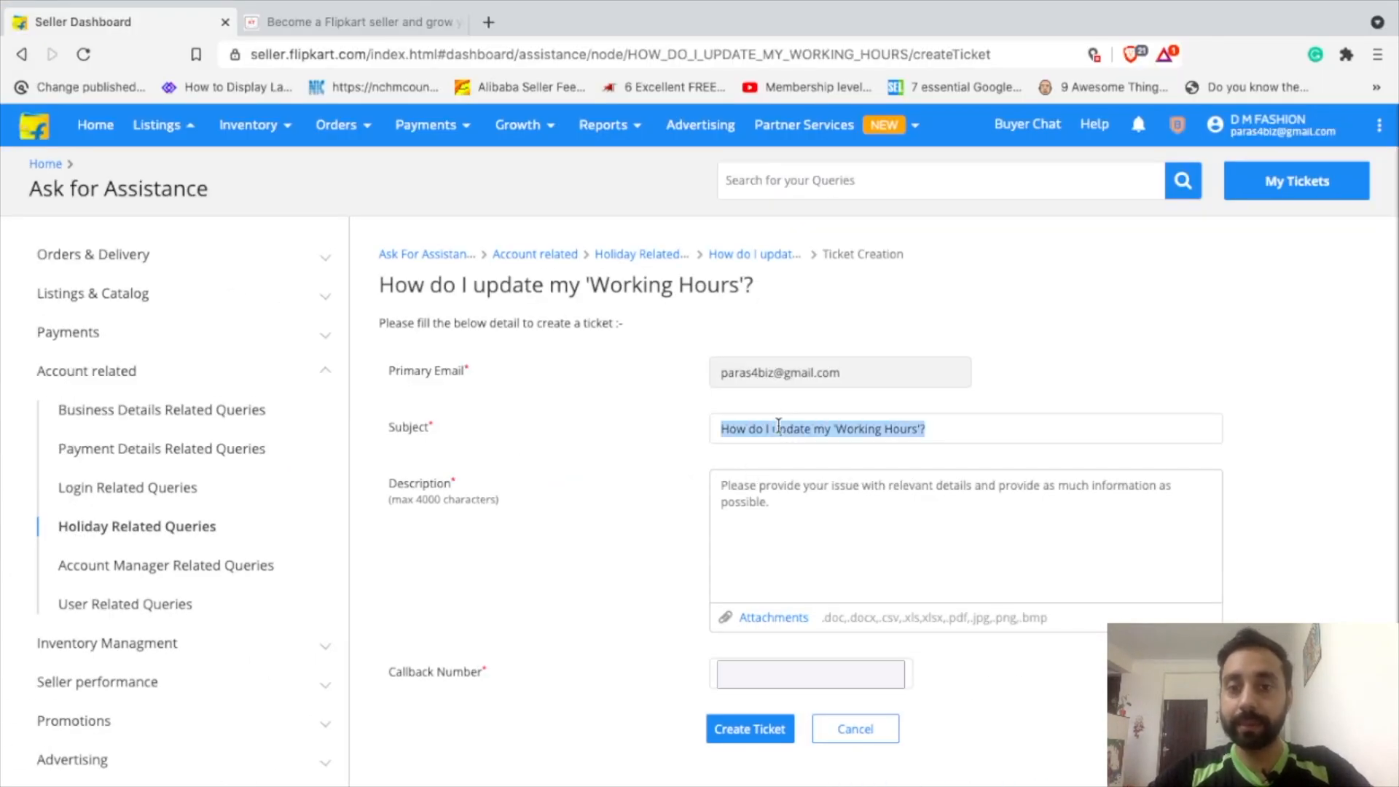
text(I)
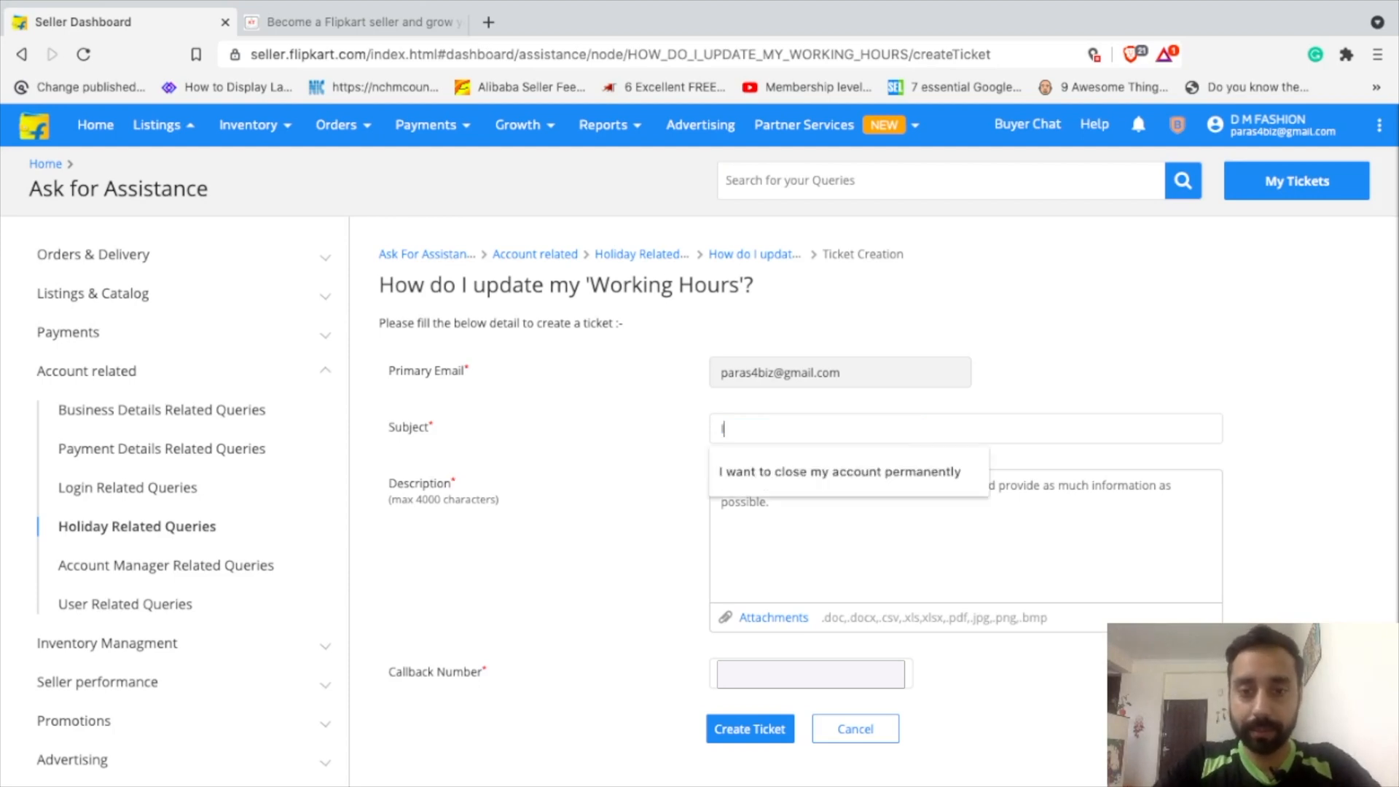
key(Down)
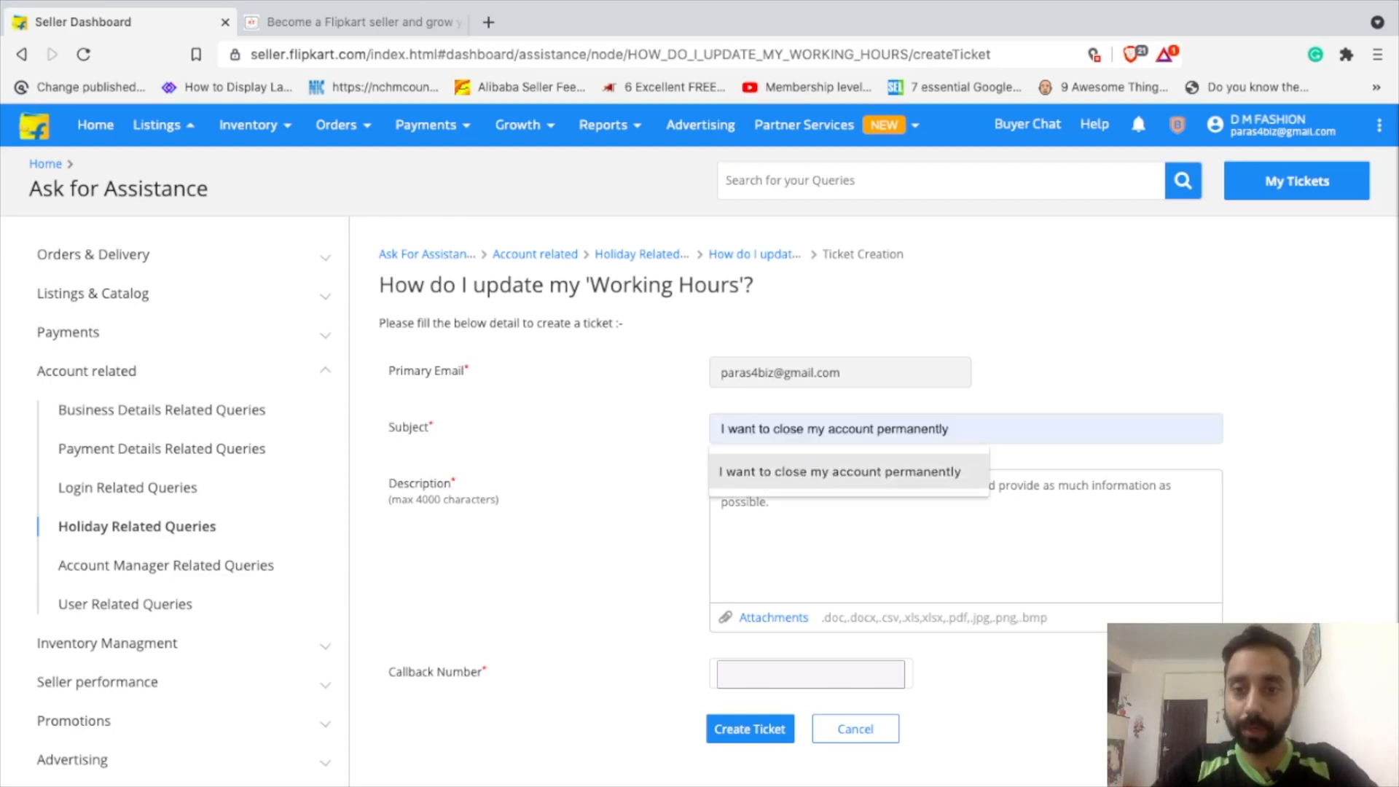
key(Return)
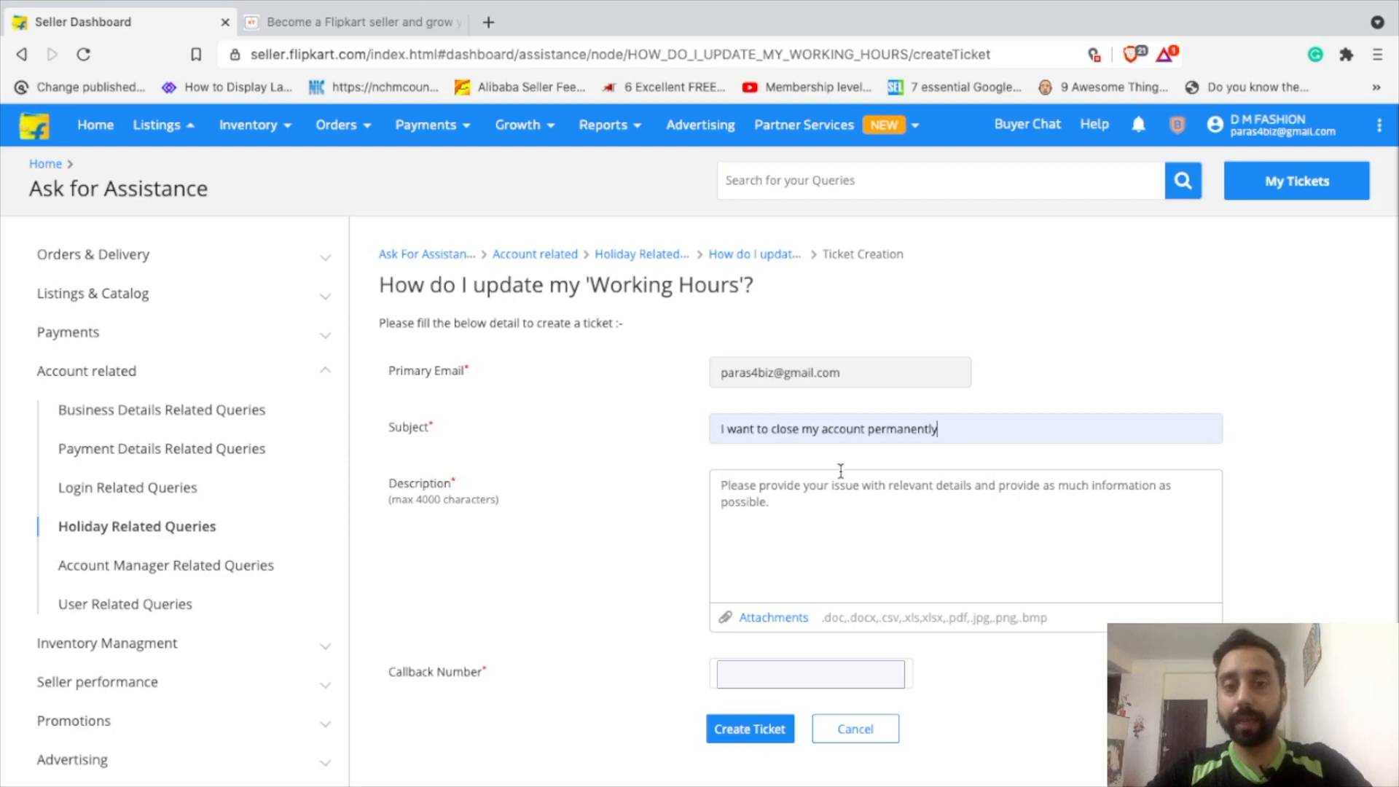
click(847, 496)
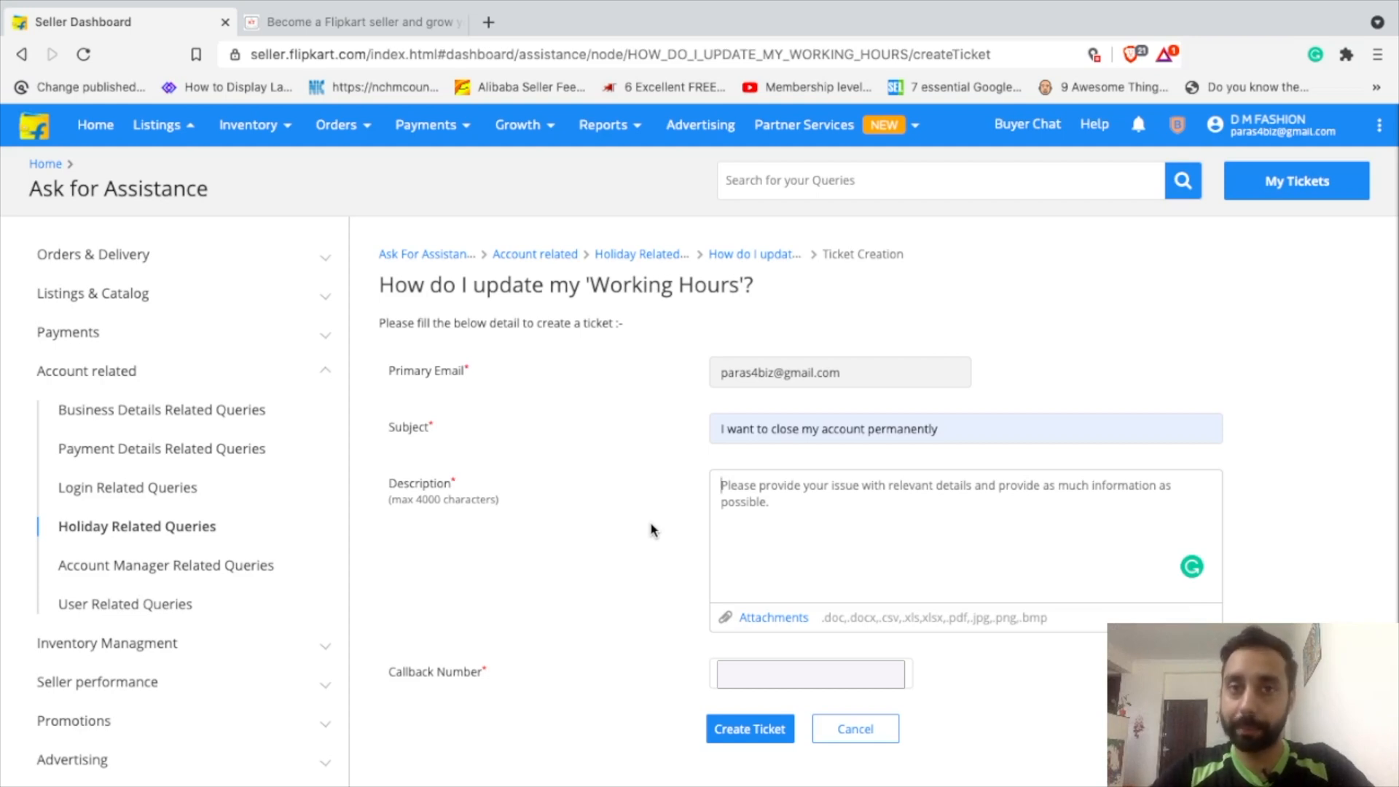
Switch to the Katoch Tubes page on becoming a Flipkart seller and look through its posts
click(364, 22)
scroll(620, 358, down, 3)
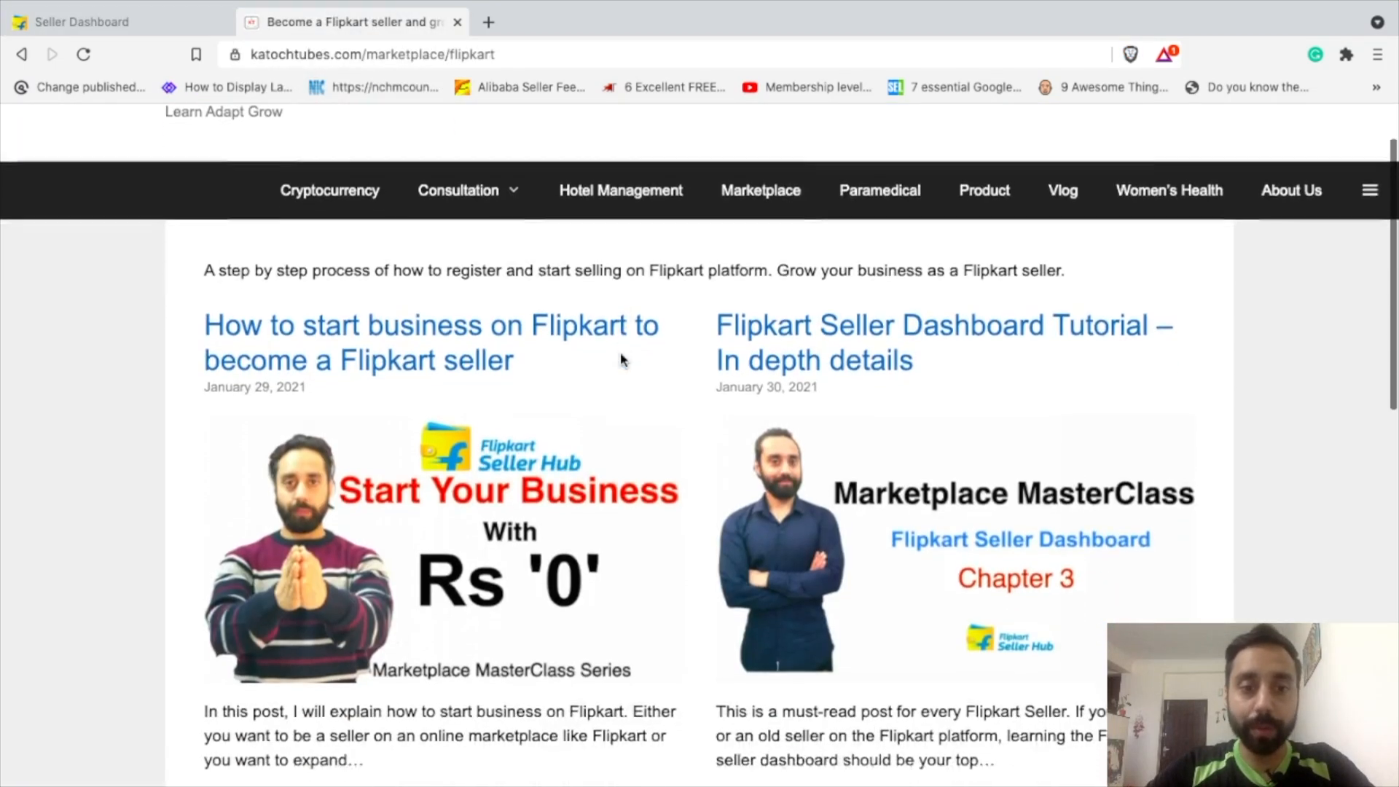
scroll(621, 359, down, 7)
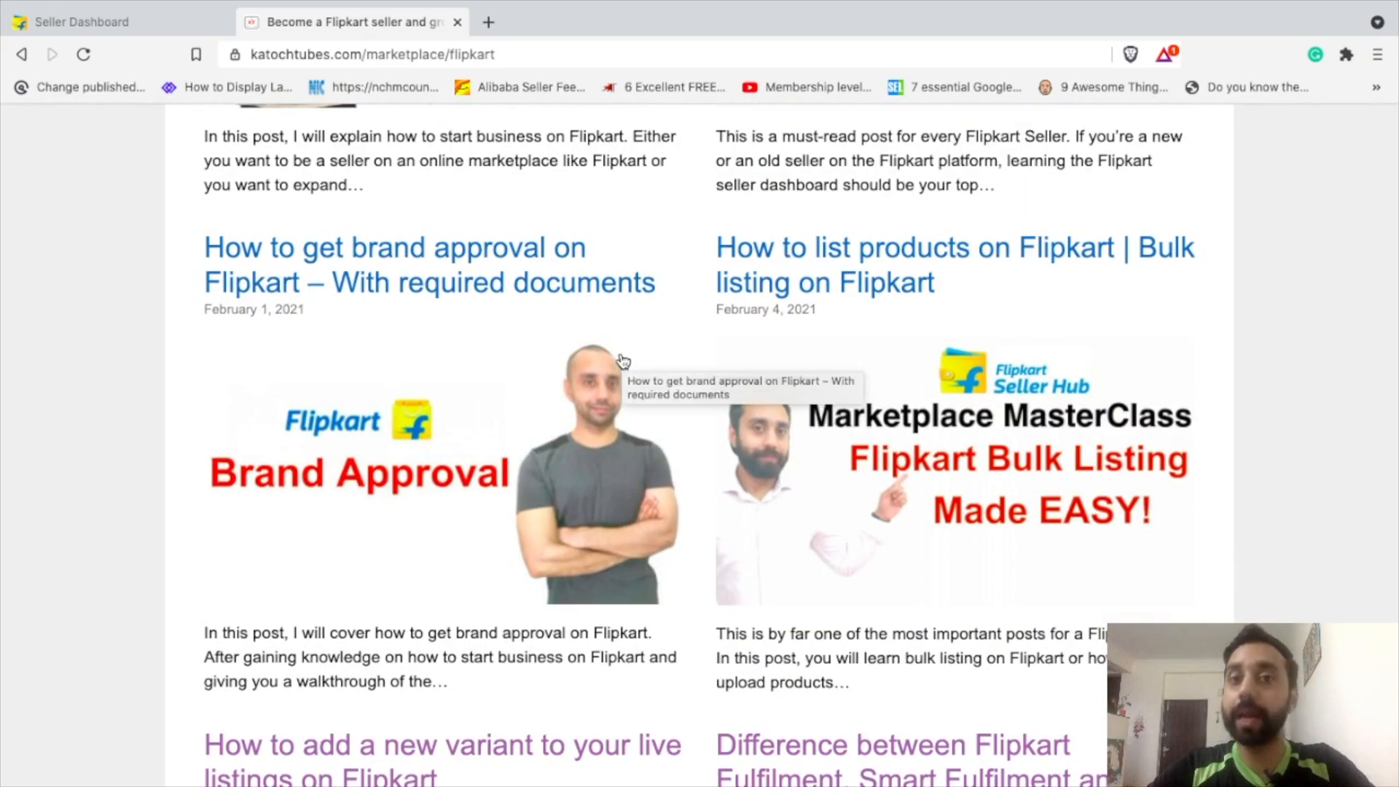
scroll(277, 397, up, 10)
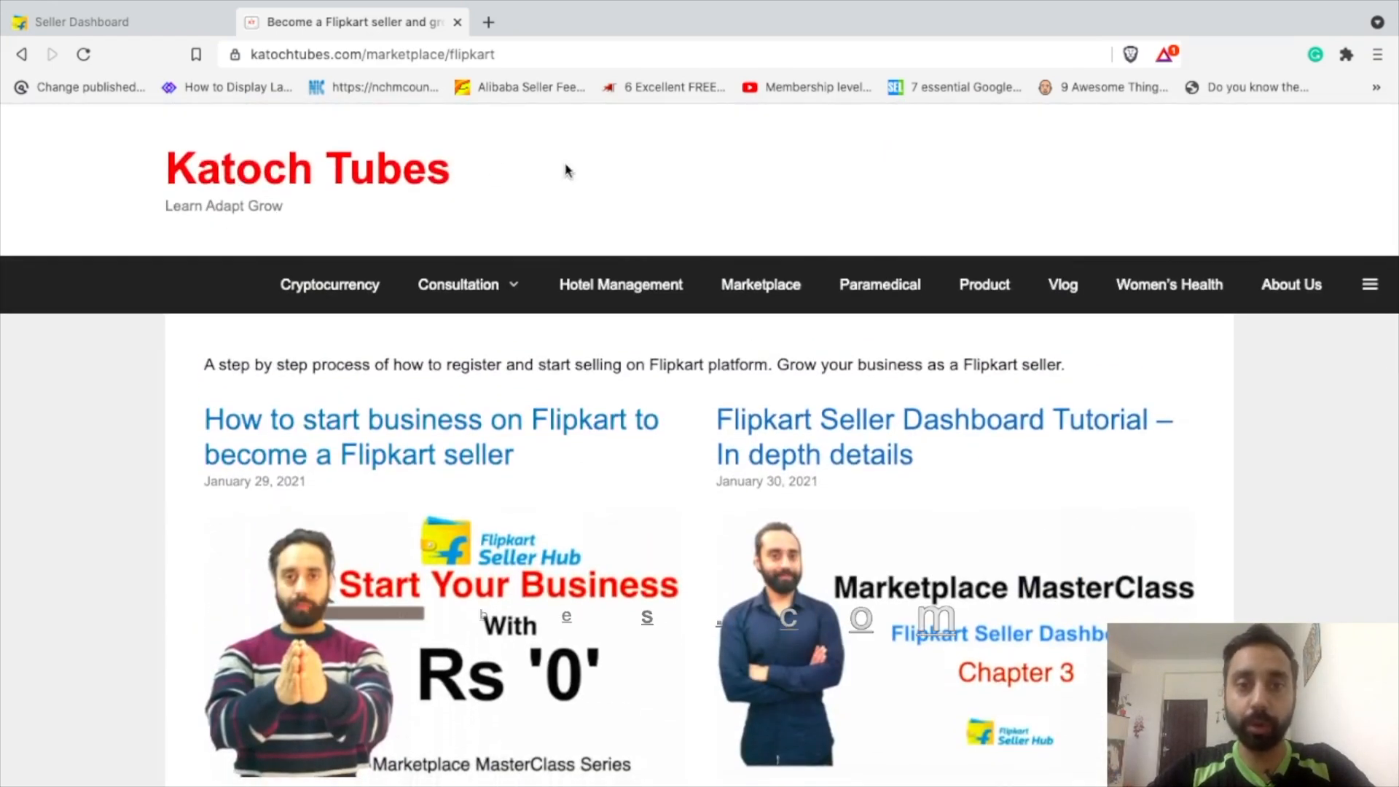
Browse the Alibaba posts in the site's Marketplace section and return to the Flipkart ticket form
click(754, 295)
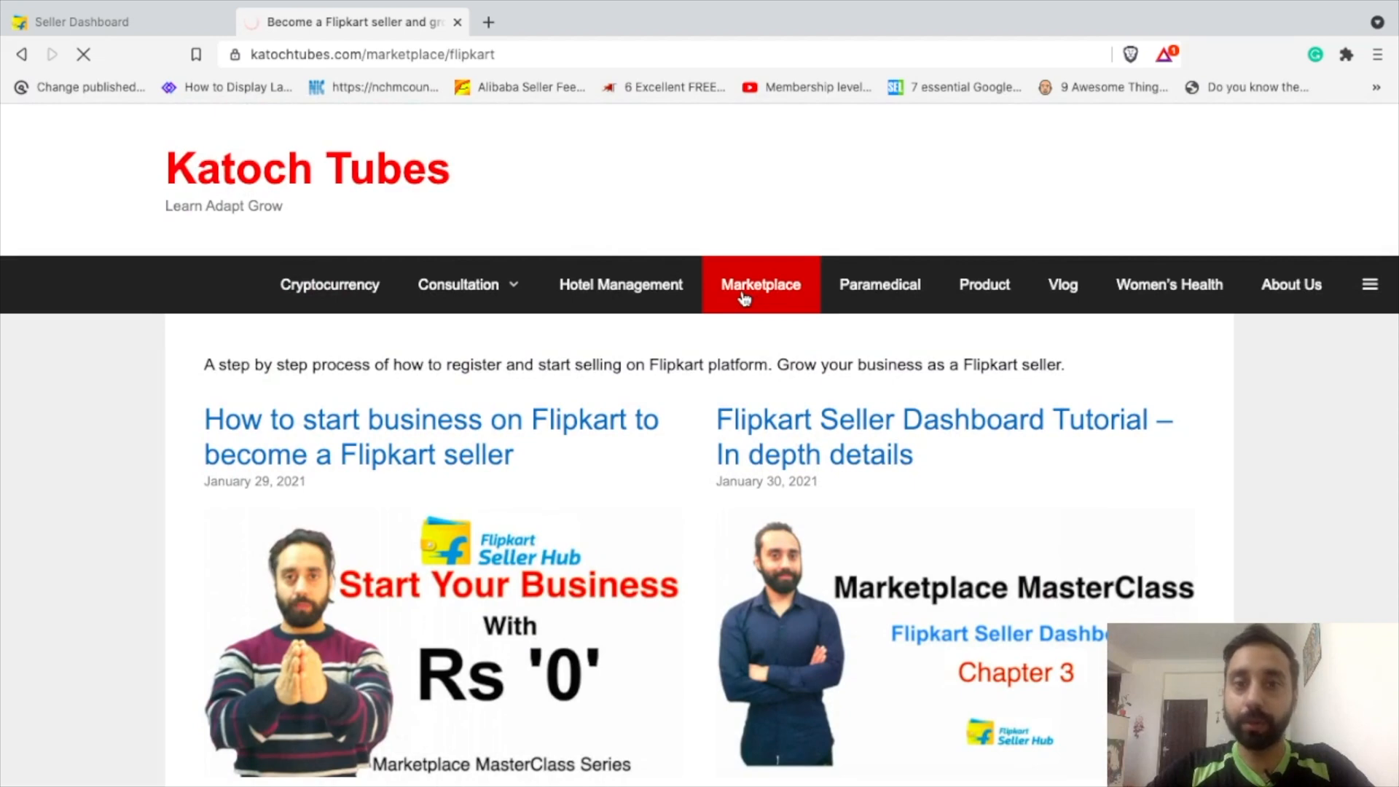
scroll(747, 343, down, 5)
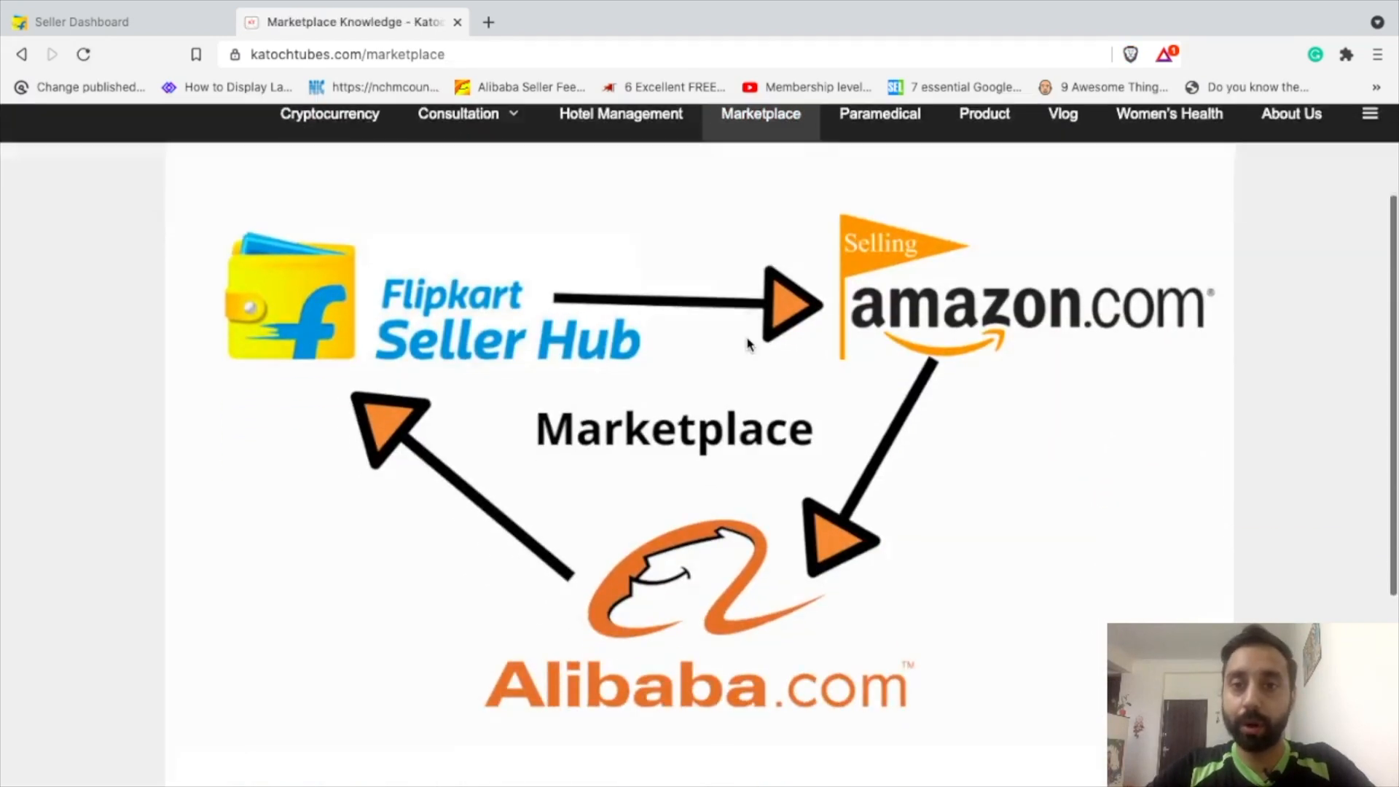
scroll(749, 344, down, 4)
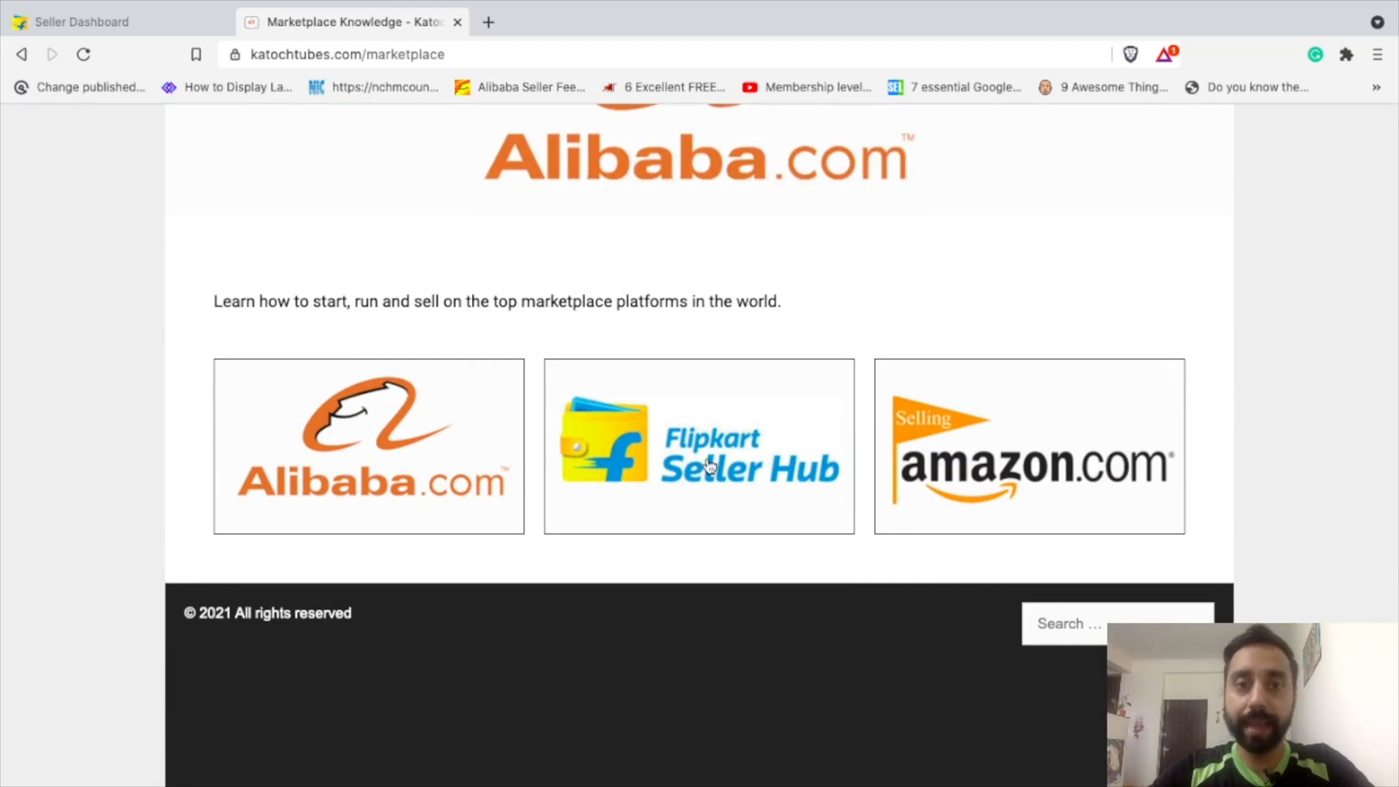
click(388, 453)
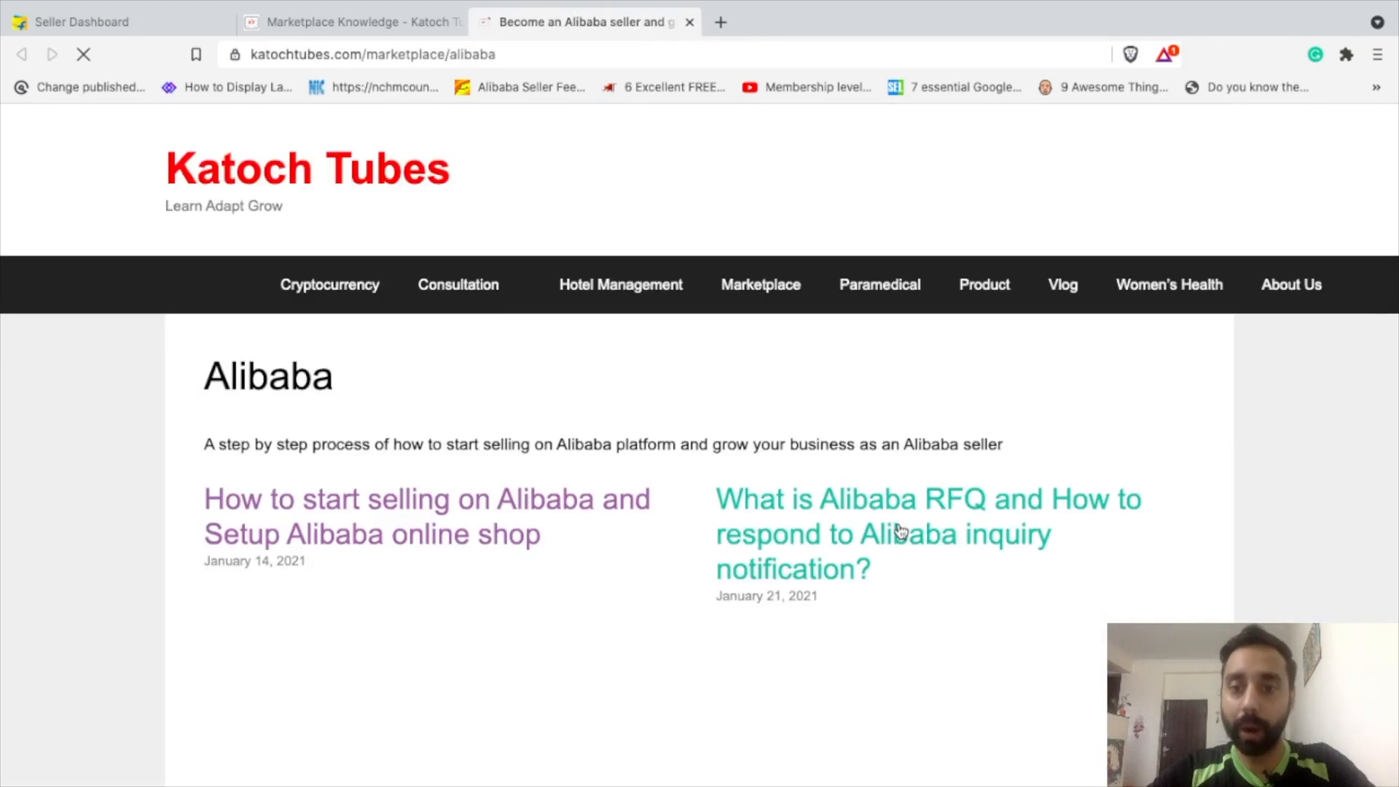
scroll(900, 532, down, 3)
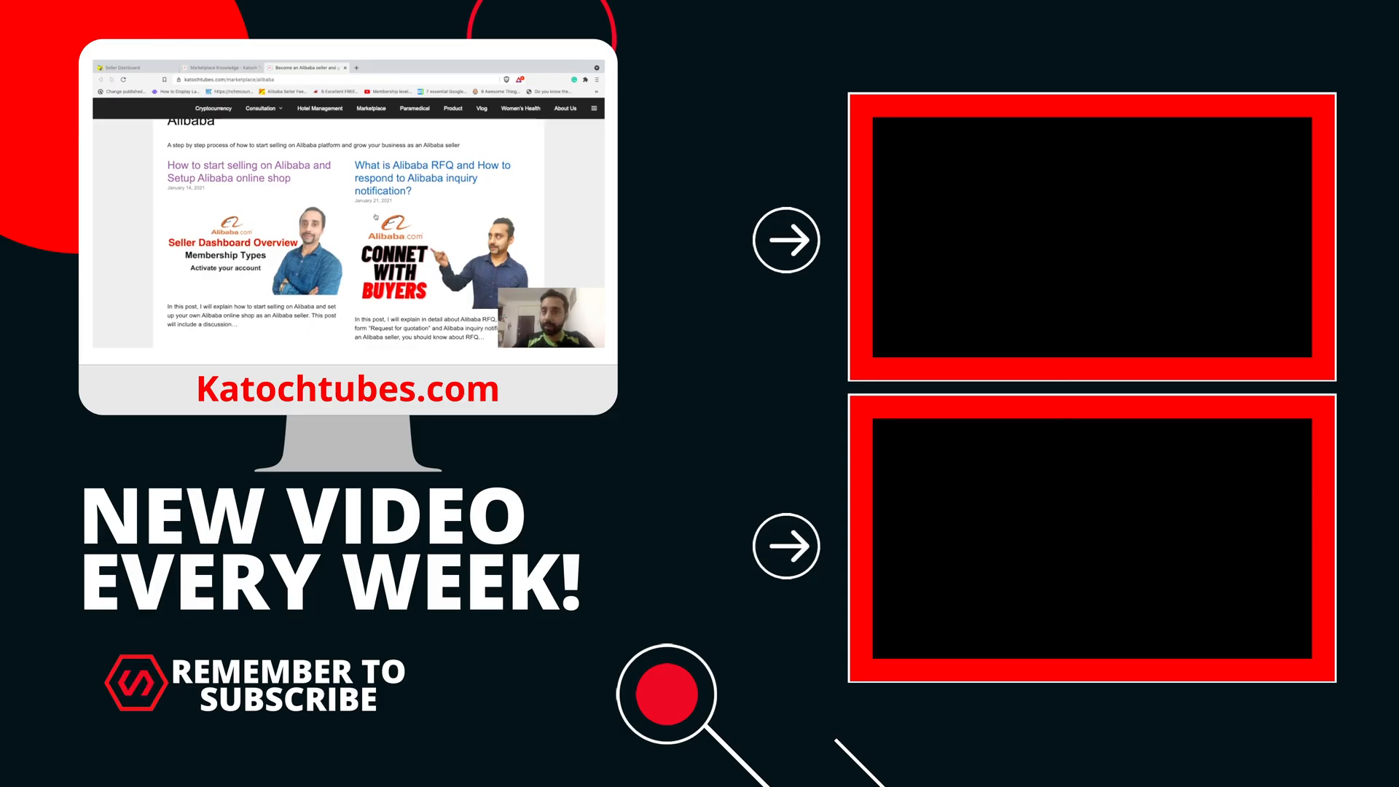
click(139, 68)
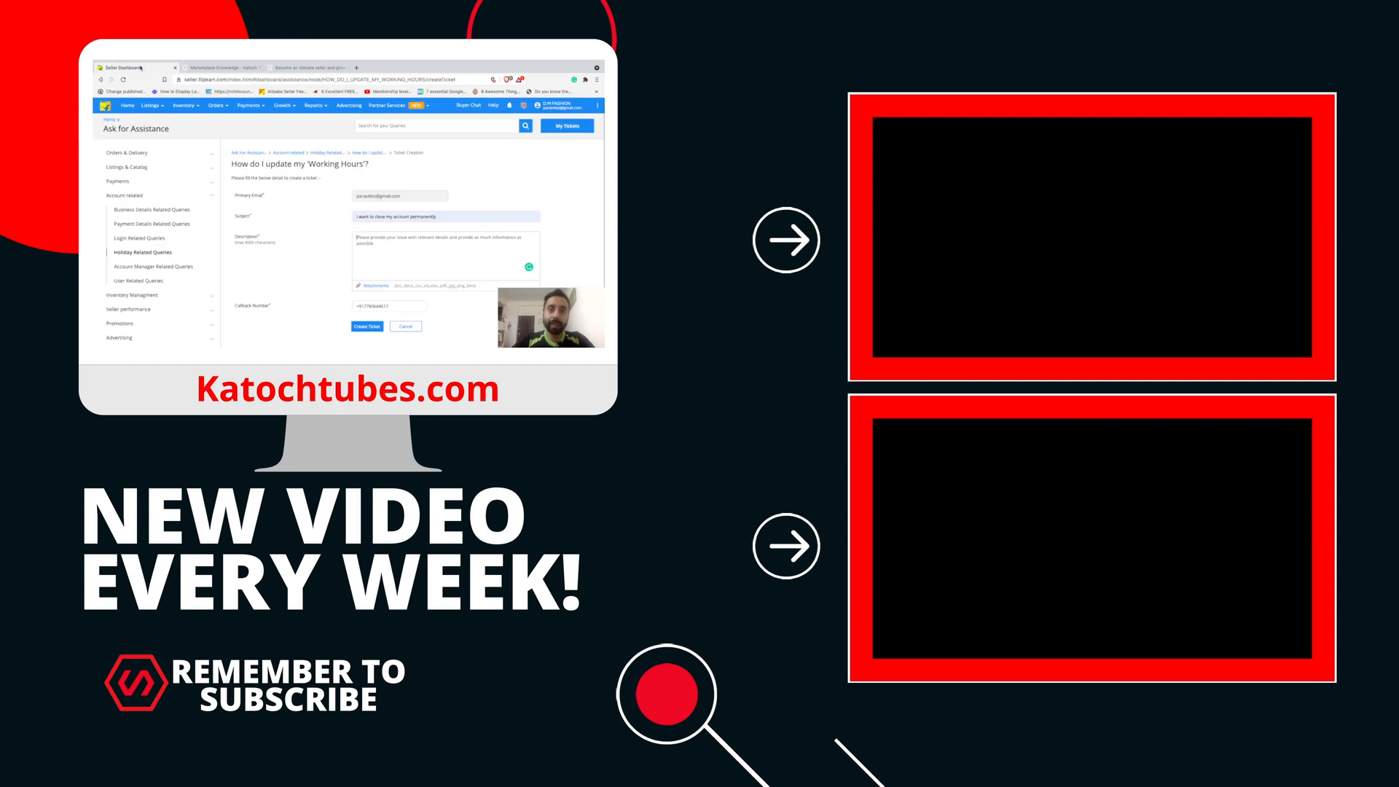